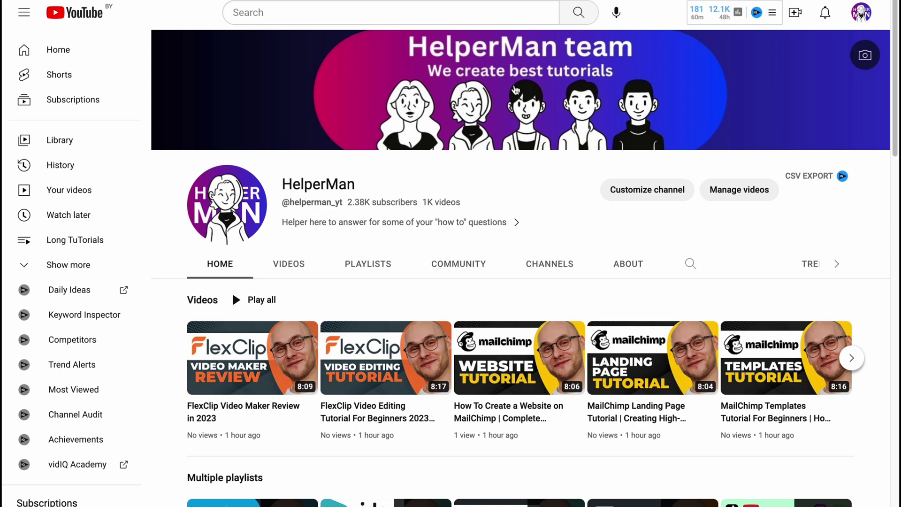
Open the HelperMan channel's branding customization and check the recommended pixel dimensions for the banner image.
{"action": "left_click", "coordinate": [658, 195]}
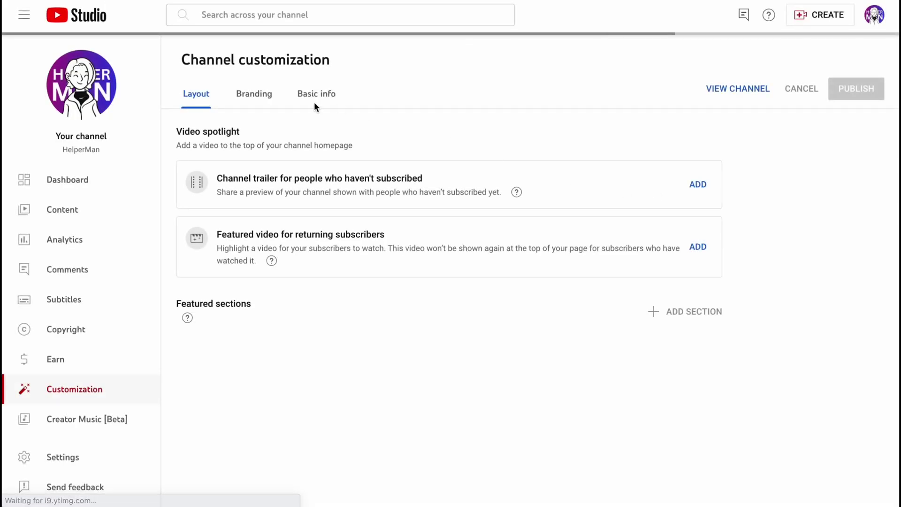
{"action": "left_click", "coordinate": [259, 101]}
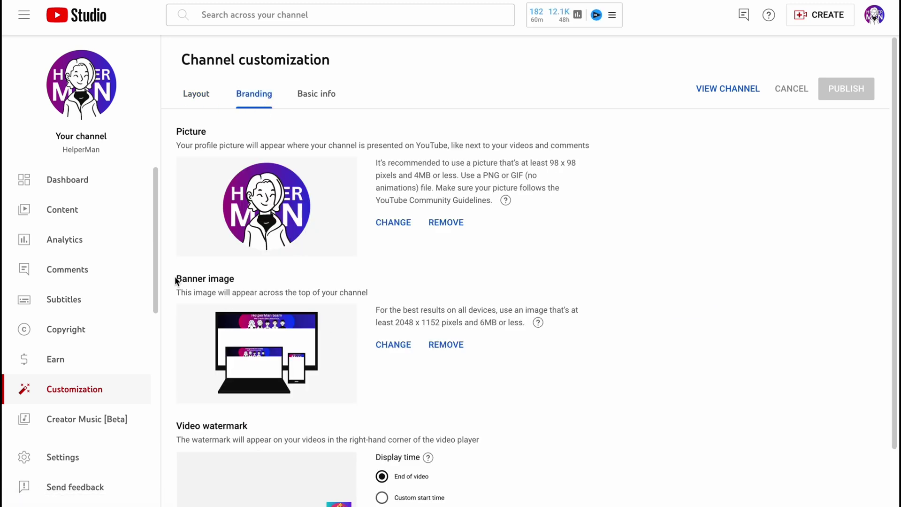
{"action": "left_click_drag", "start_coordinate": [175, 276], "coordinate": [588, 339]}
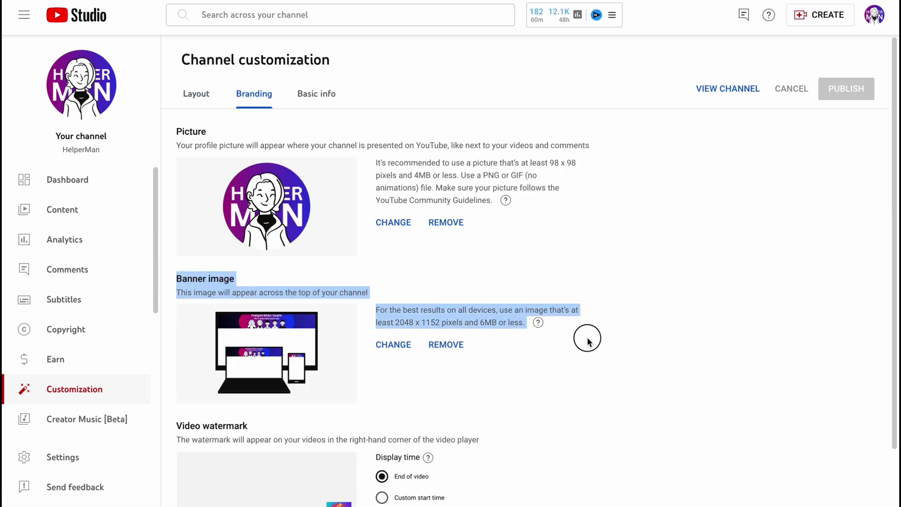
{"action": "left_click", "coordinate": [664, 388]}
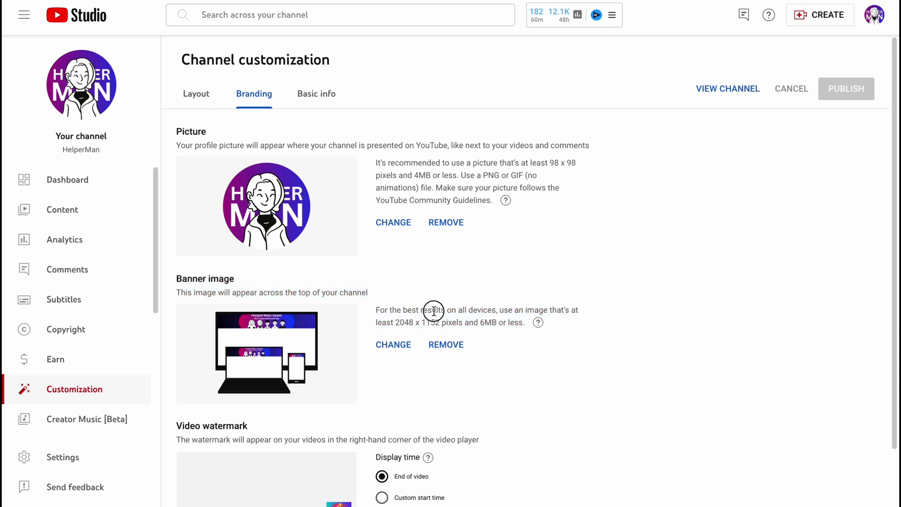
{"action": "mouse_move", "coordinate": [442, 312]}
{"action": "left_mouse_down"}
{"action": "mouse_move", "coordinate": [563, 305]}
{"action": "mouse_move", "coordinate": [434, 312]}
{"action": "mouse_move", "coordinate": [418, 322]}
{"action": "mouse_move", "coordinate": [448, 322]}
{"action": "left_mouse_up"}
{"action": "left_click", "coordinate": [432, 323]}
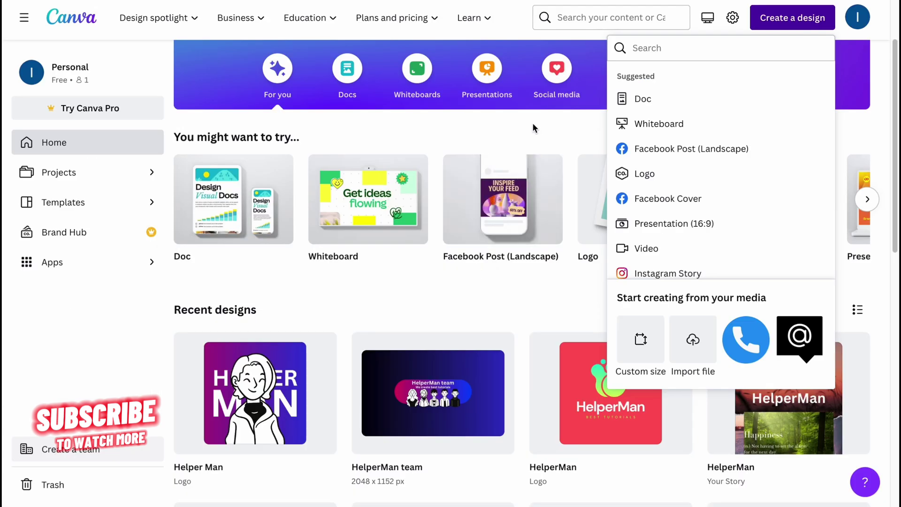
{"action": "left_click", "coordinate": [534, 126]}
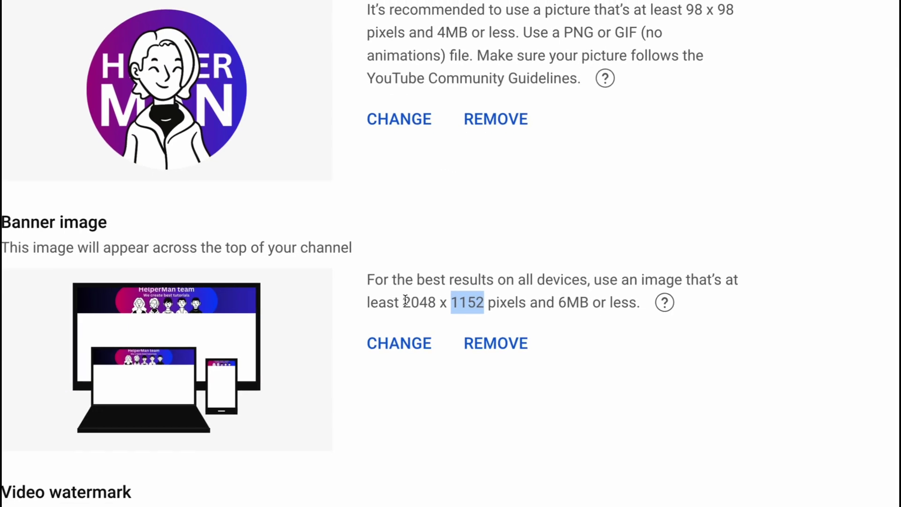
{"action": "left_click_drag", "start_coordinate": [419, 306], "coordinate": [473, 306]}
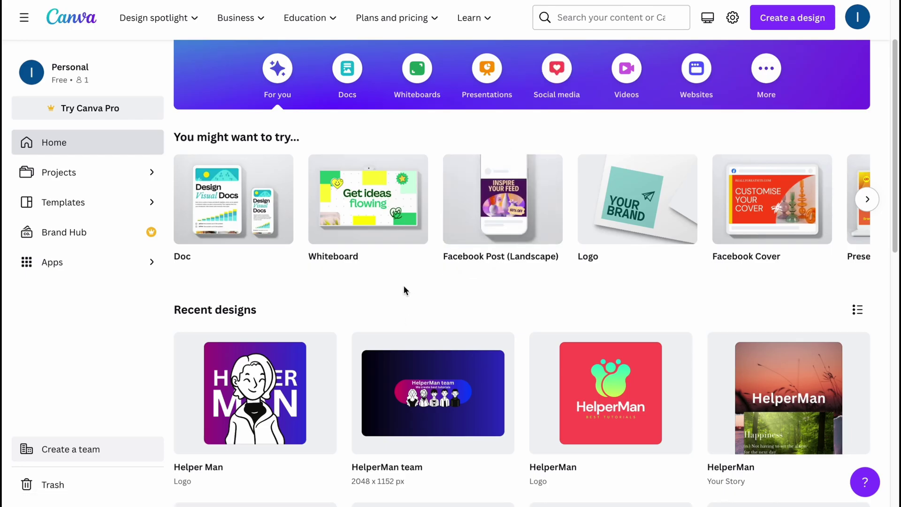
Create a new custom-size Canva design measuring 2048 x 1152 px.
{"action": "left_click", "coordinate": [805, 22]}
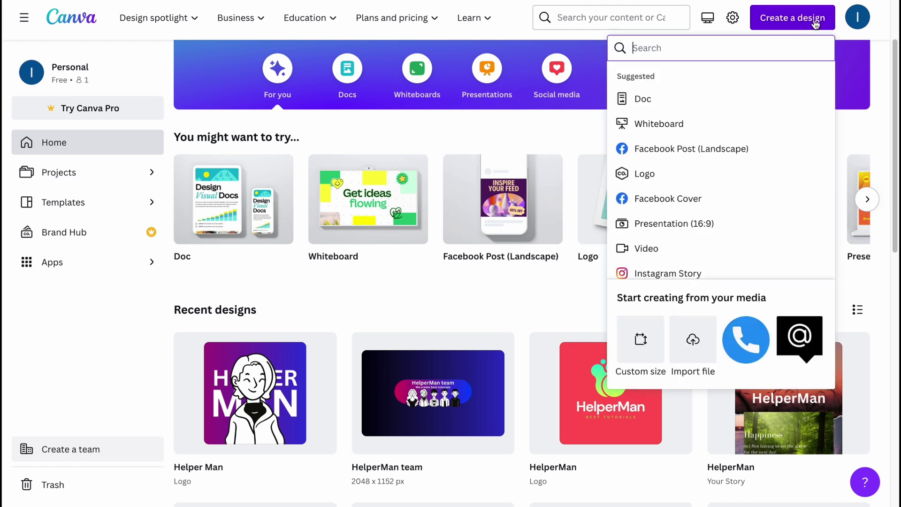
{"action": "left_click", "coordinate": [645, 338]}
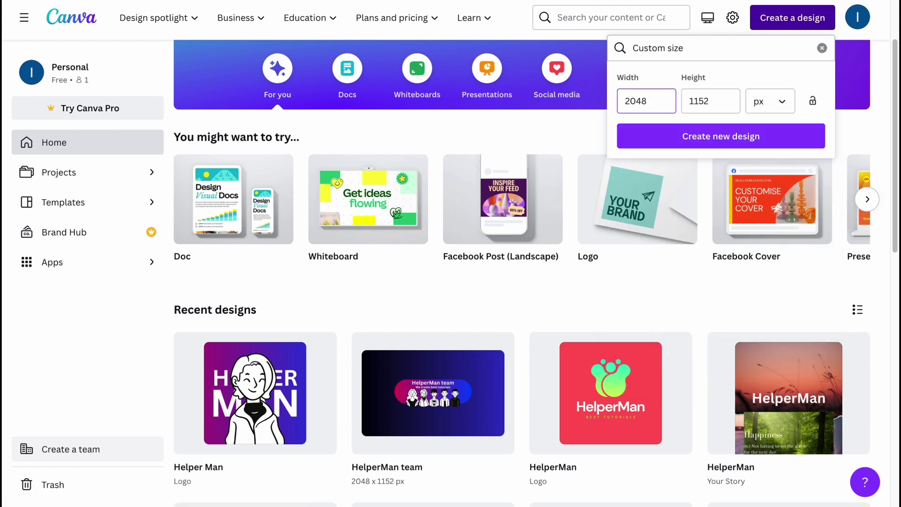
{"action": "double_click", "coordinate": [627, 100]}
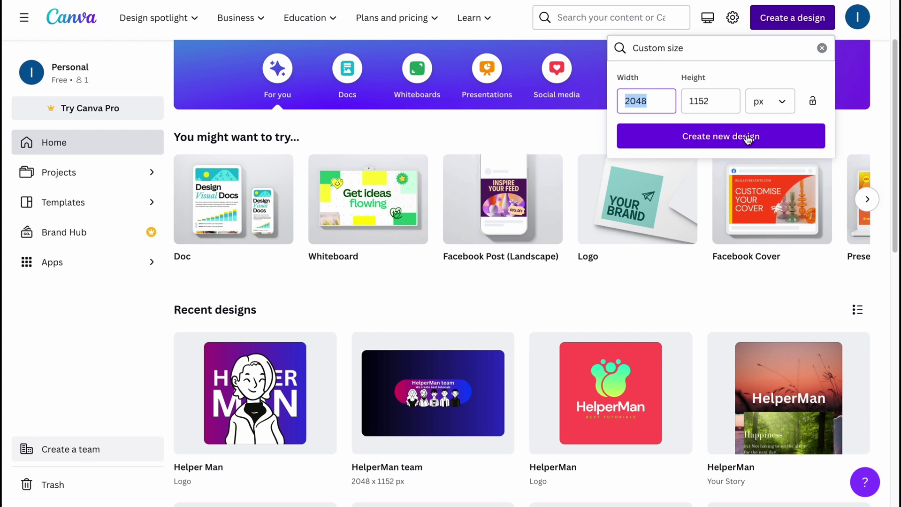
{"action": "left_click", "coordinate": [748, 138]}
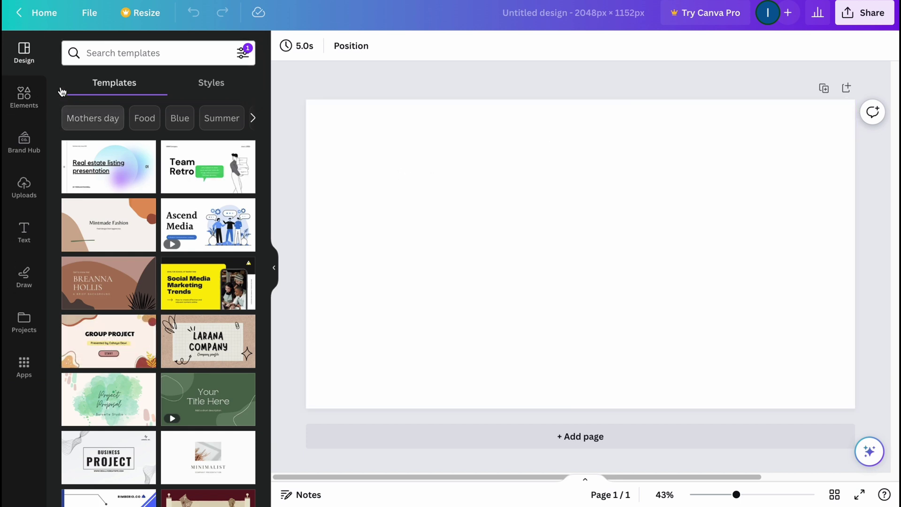
Look through the available elements, brand assets, uploads, text styles, drawing tools, existing projects and design templates.
{"action": "left_click", "coordinate": [24, 94]}
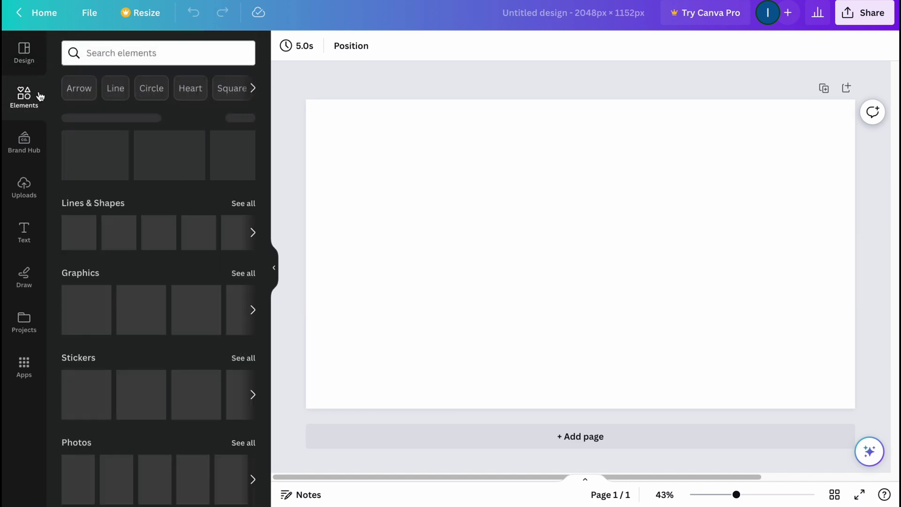
{"action": "left_click", "coordinate": [25, 142]}
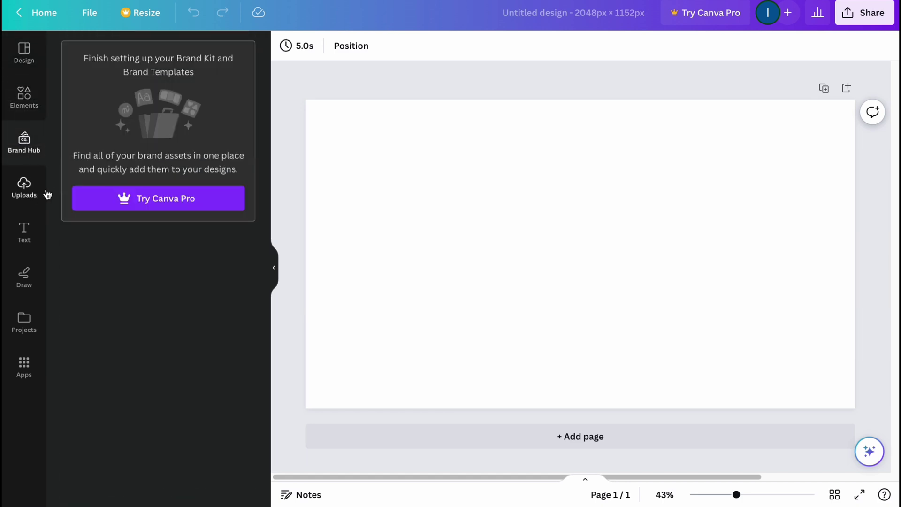
{"action": "left_click", "coordinate": [26, 189]}
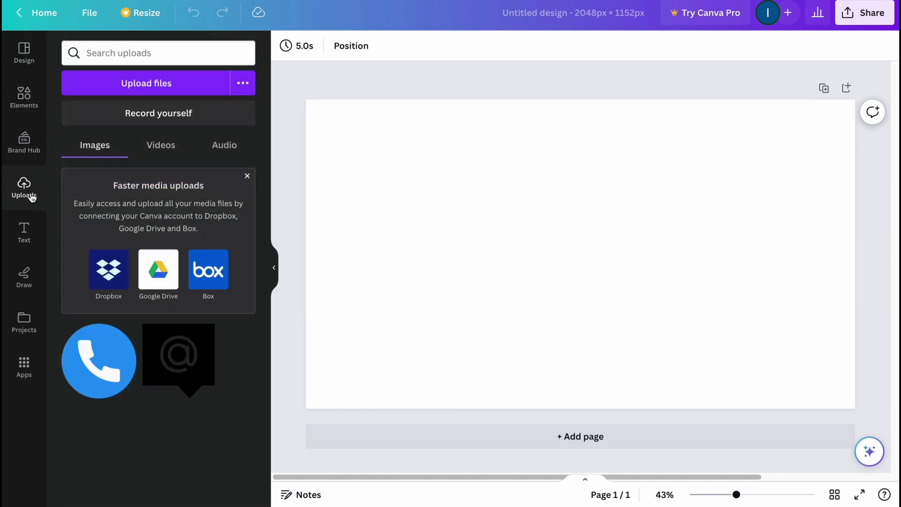
{"action": "left_click", "coordinate": [25, 230]}
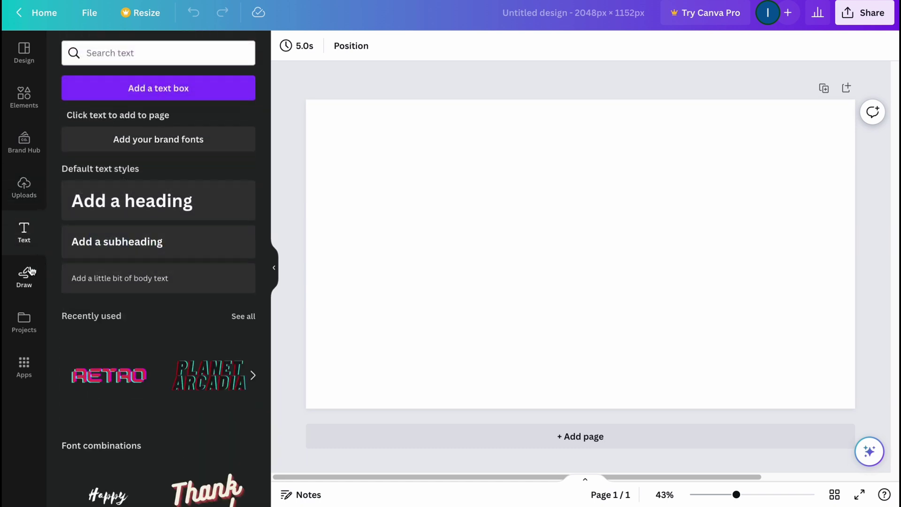
{"action": "left_click", "coordinate": [28, 272]}
{"action": "left_click", "coordinate": [27, 323]}
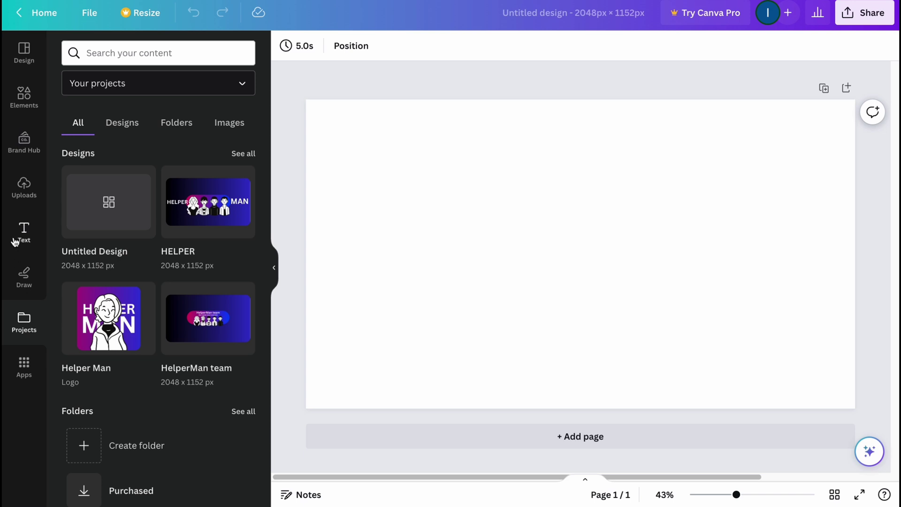
{"action": "left_click", "coordinate": [24, 274]}
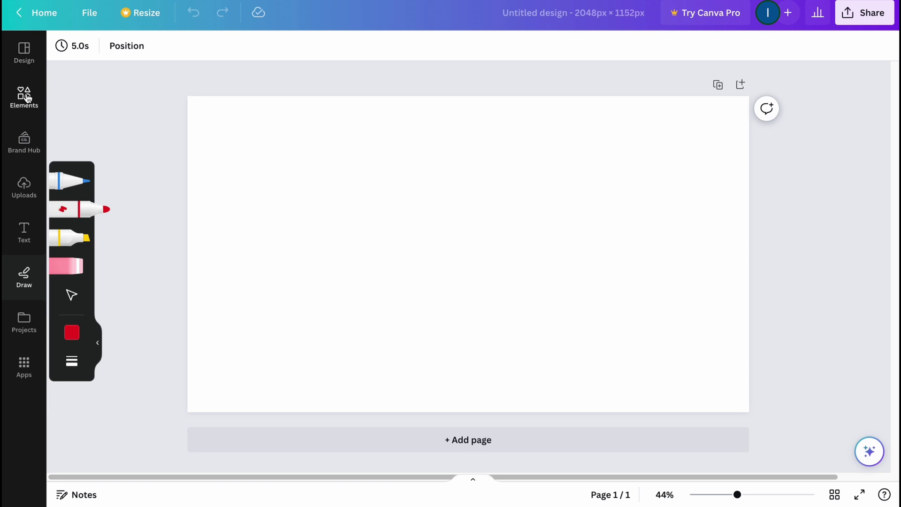
{"action": "left_click", "coordinate": [29, 57]}
Try several preset gradients on the blank page's background and keep the black-to-dark-blue one.
{"action": "left_click", "coordinate": [374, 163]}
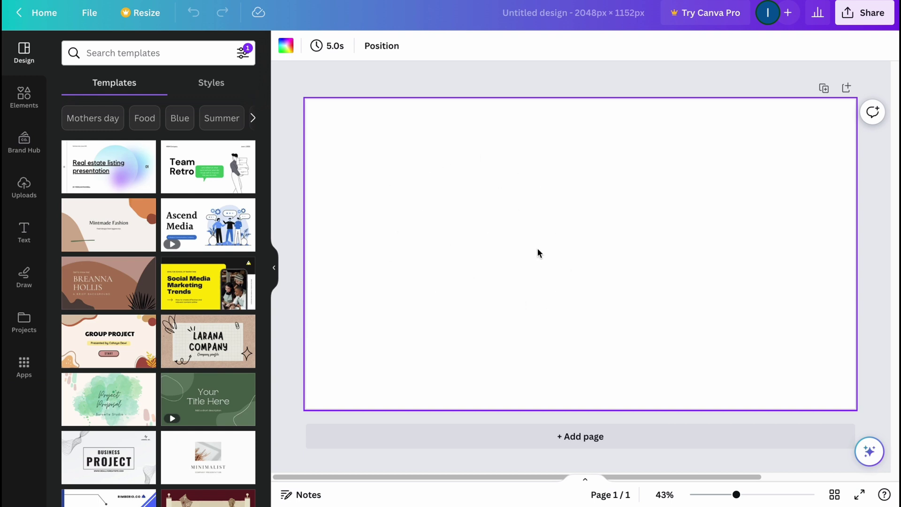
{"action": "left_click", "coordinate": [286, 51]}
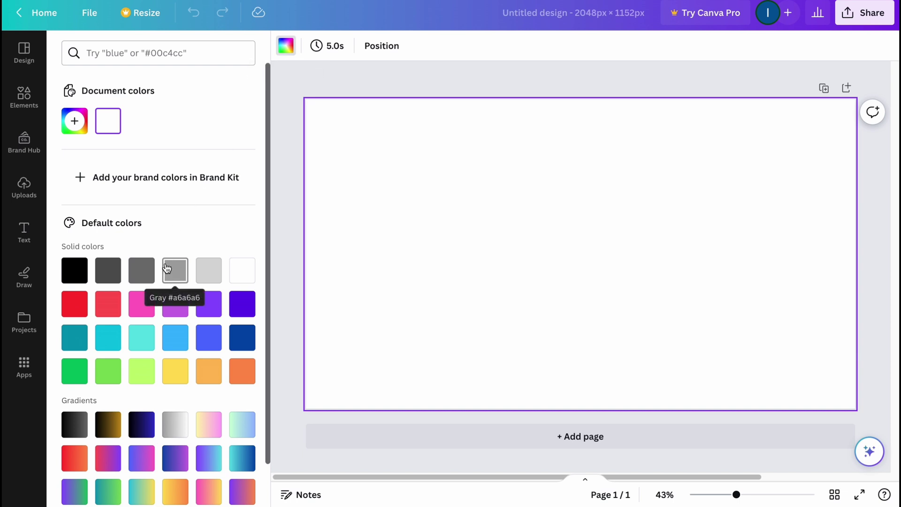
{"action": "scroll", "coordinate": [169, 268], "scroll_direction": "down", "scroll_amount": 2}
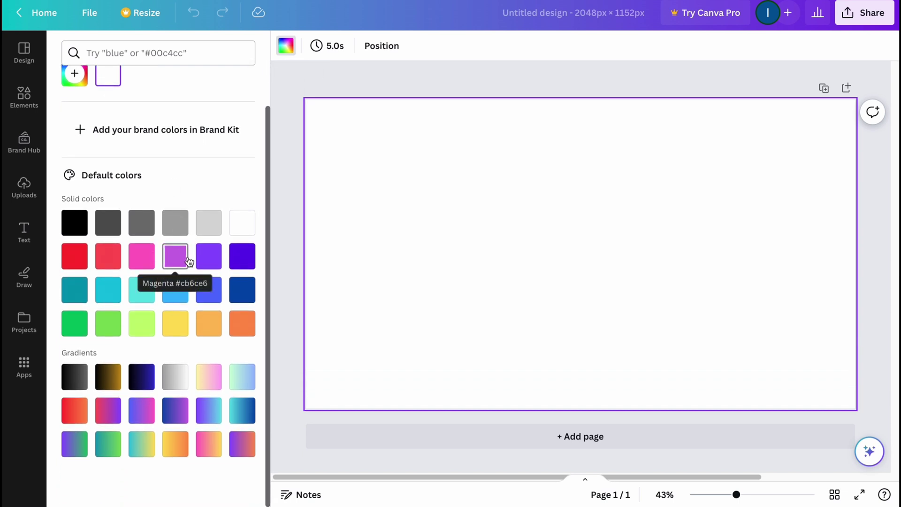
{"action": "left_click", "coordinate": [110, 378]}
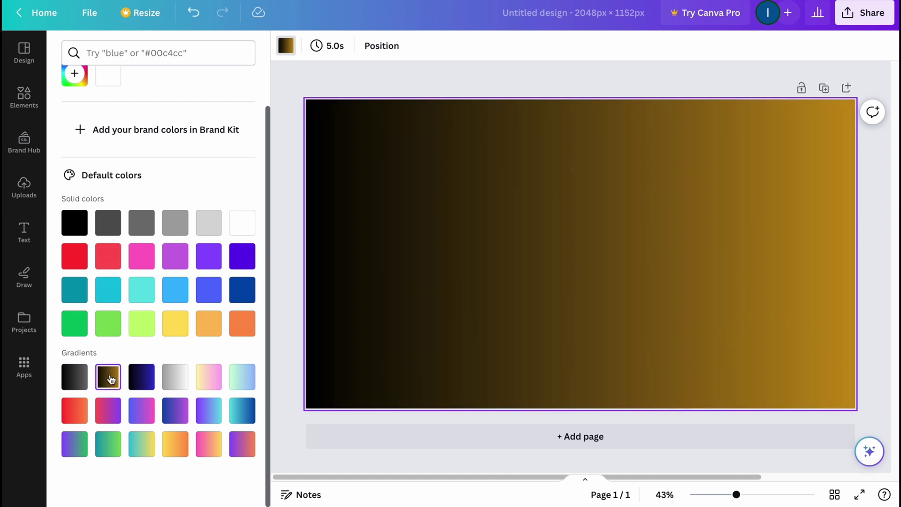
{"action": "left_click", "coordinate": [141, 378]}
{"action": "left_click", "coordinate": [177, 384]}
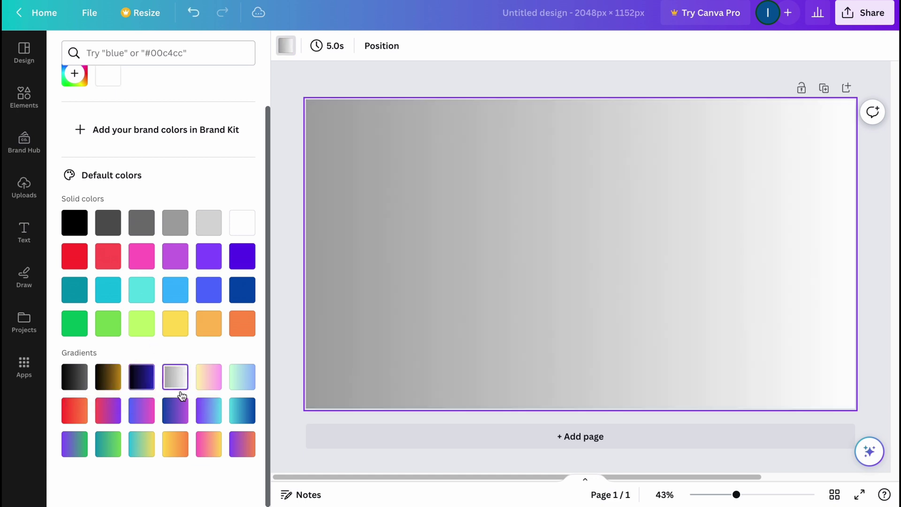
{"action": "left_click", "coordinate": [181, 404]}
{"action": "left_click", "coordinate": [211, 409]}
{"action": "left_click", "coordinate": [221, 380]}
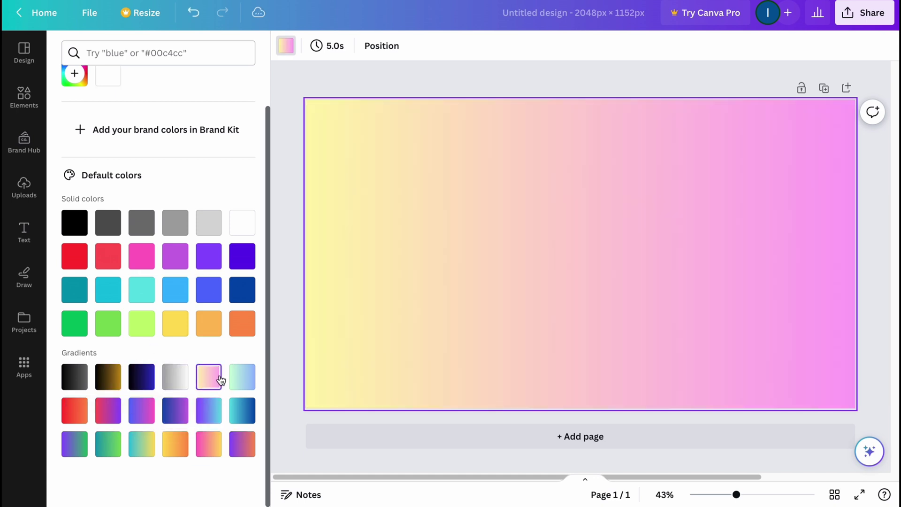
{"action": "left_click", "coordinate": [241, 446]}
{"action": "left_click", "coordinate": [144, 383]}
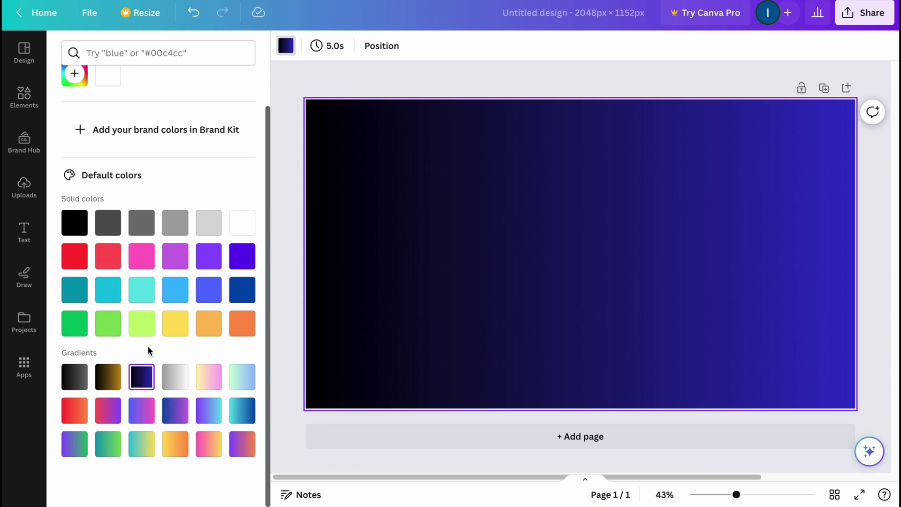
{"action": "left_click", "coordinate": [309, 79]}
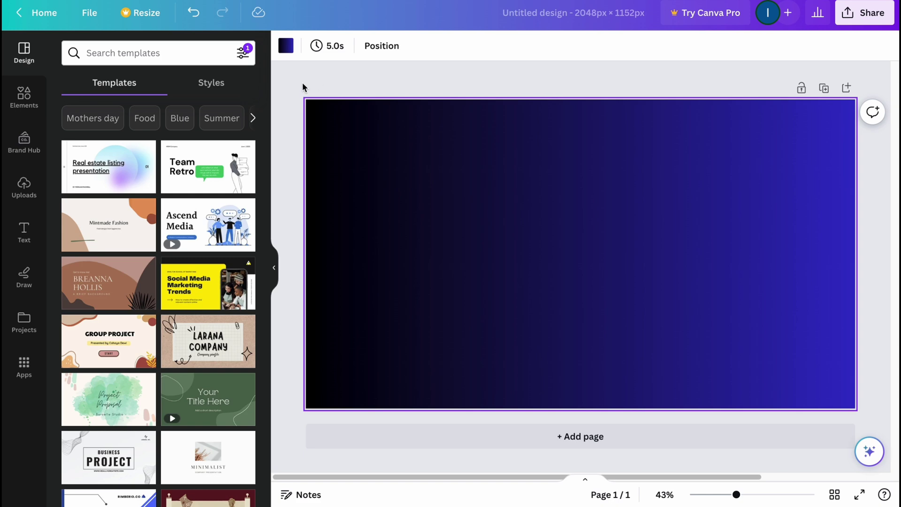
Browse the elements library and add the recently used rounded crimson-to-blue gradient shape to the page.
{"action": "left_click", "coordinate": [23, 102]}
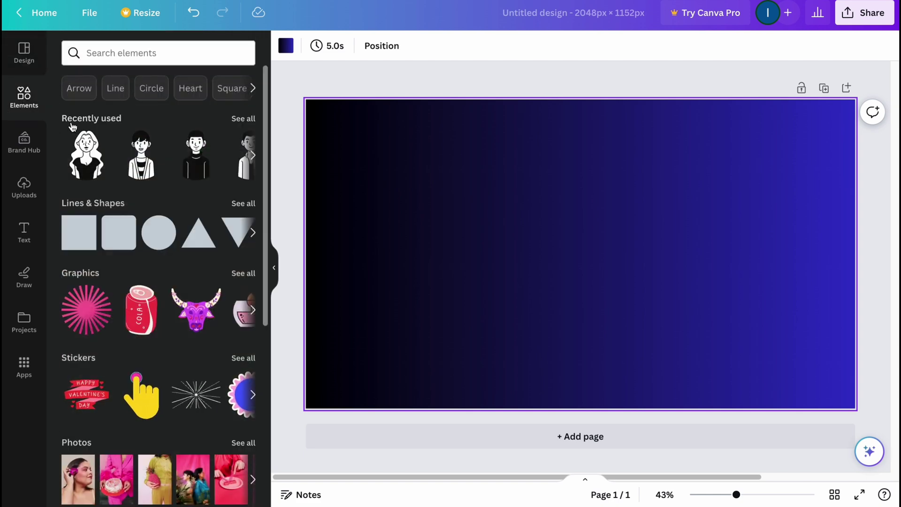
{"action": "left_click", "coordinate": [252, 157]}
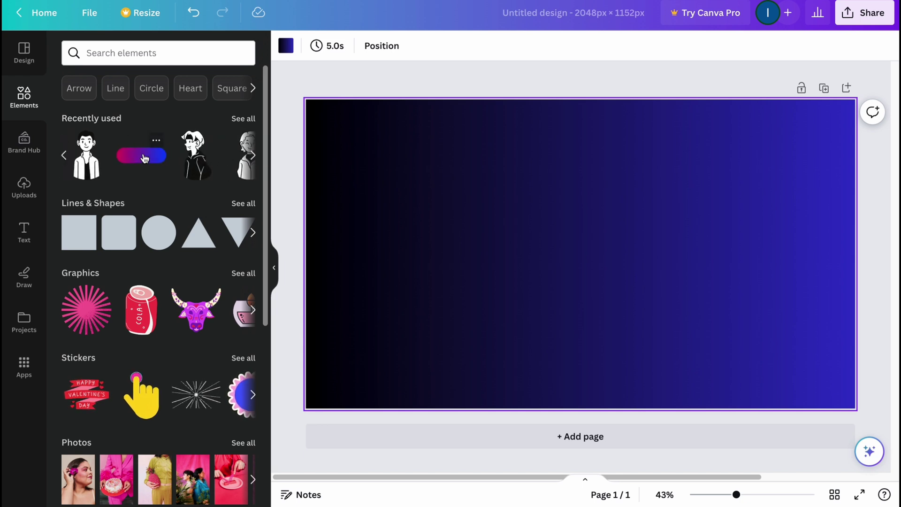
{"action": "scroll", "coordinate": [157, 296], "scroll_direction": "down", "scroll_amount": 3}
{"action": "scroll", "coordinate": [158, 297], "scroll_direction": "down", "scroll_amount": 10}
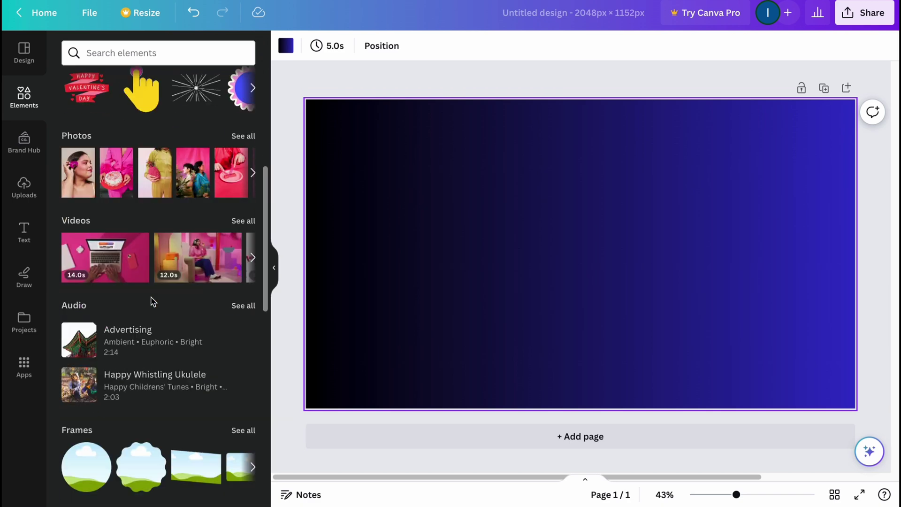
{"action": "scroll", "coordinate": [151, 299], "scroll_direction": "up", "scroll_amount": 13}
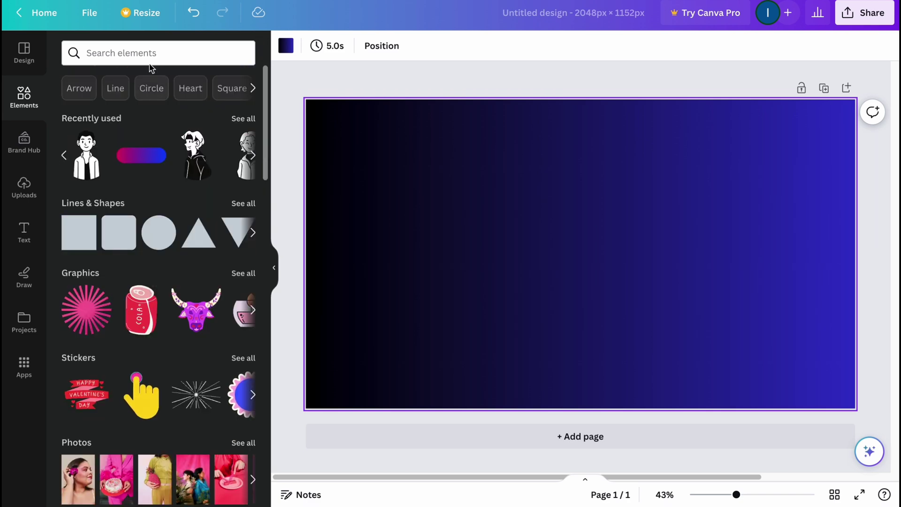
{"action": "left_click", "coordinate": [141, 159]}
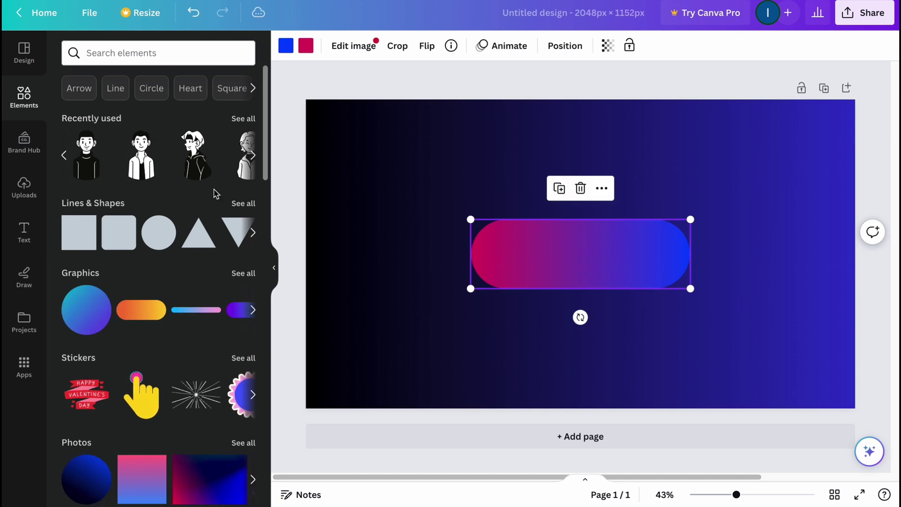
Enlarge the rounded gradient shape to about half the page width and center it on the page.
{"action": "left_click_drag", "start_coordinate": [690, 221], "coordinate": [740, 204]}
{"action": "left_click_drag", "start_coordinate": [646, 256], "coordinate": [618, 264]}
{"action": "left_click", "coordinate": [449, 83]}
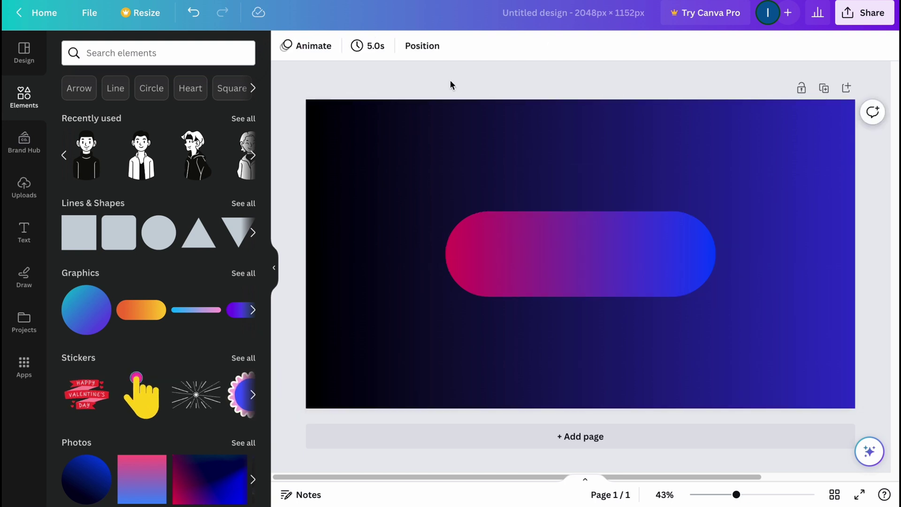
Download the finished design as a PNG file.
{"action": "left_click", "coordinate": [881, 16]}
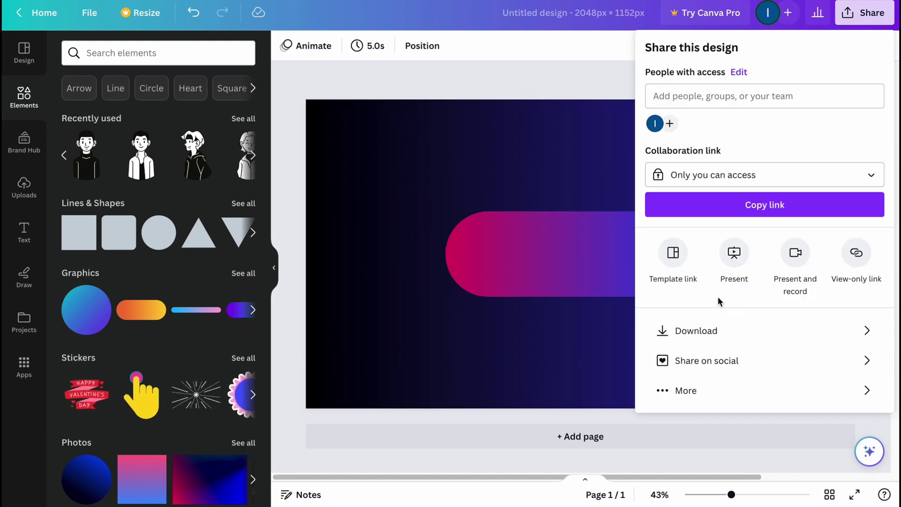
{"action": "left_click", "coordinate": [698, 331]}
{"action": "left_click", "coordinate": [744, 247]}
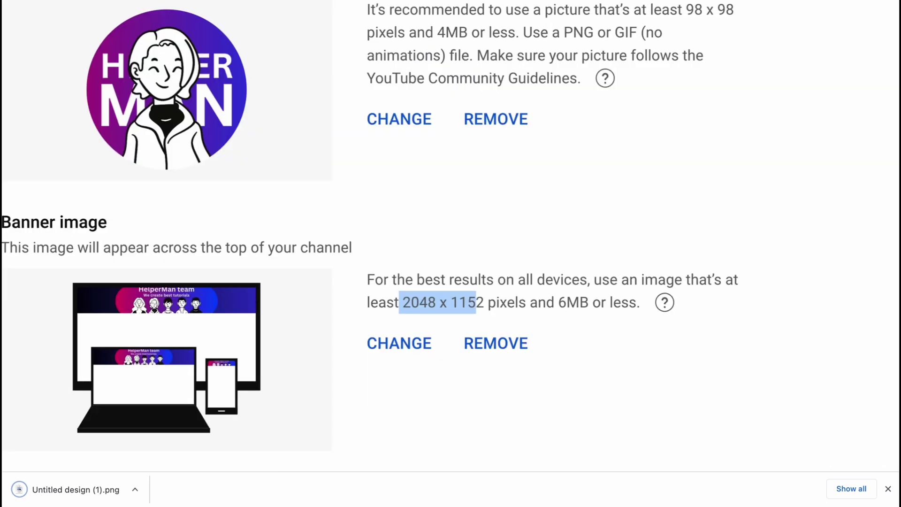
Switch to YouTube Studio, restore the normal page zoom and try to drop Untitled design (1).png onto the Banner image section.
{"action": "key", "text": "ctrl+minus"}
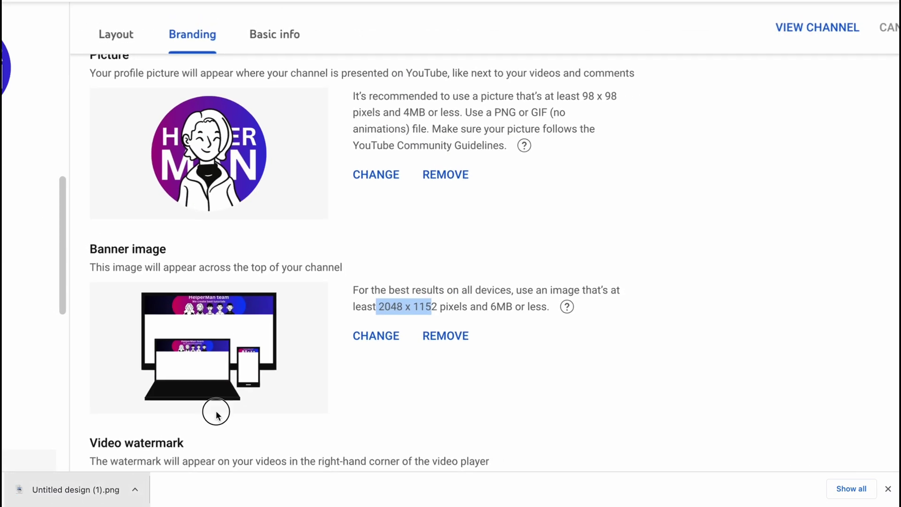
{"action": "key", "text": "ctrl+0"}
{"action": "left_click_drag", "start_coordinate": [70, 488], "coordinate": [346, 304]}
{"action": "key", "text": "alt+Left"}
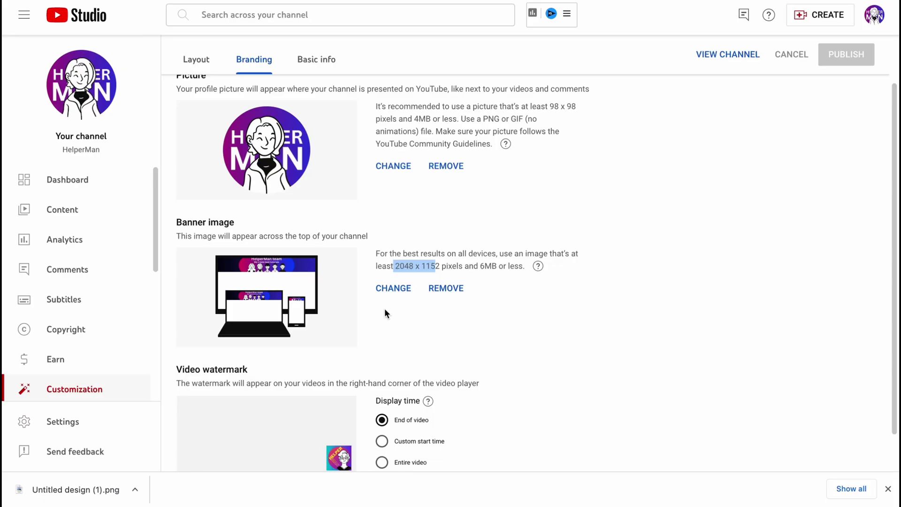
Preview Untitled design (1).png as the channel's new banner image, cancel the change, and return to the design in Canva.
{"action": "left_click", "coordinate": [398, 291]}
{"action": "left_click", "coordinate": [347, 236]}
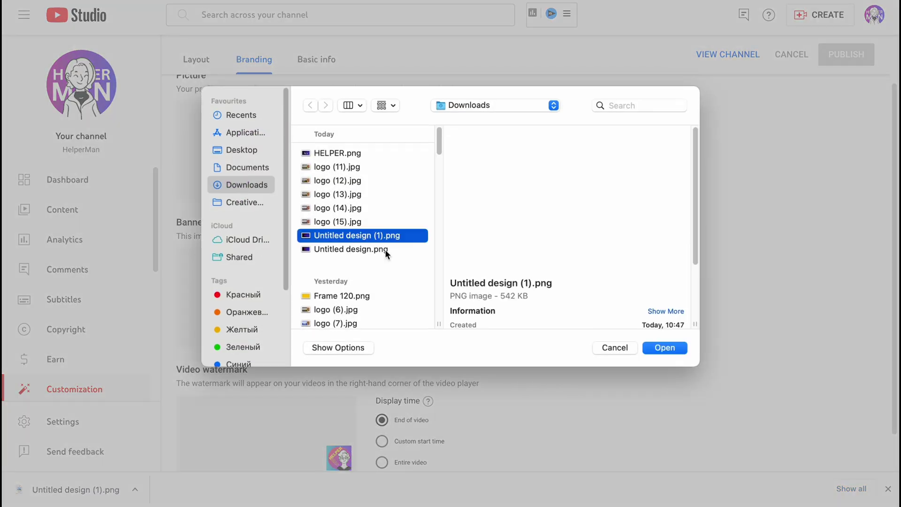
{"action": "left_click", "coordinate": [665, 348]}
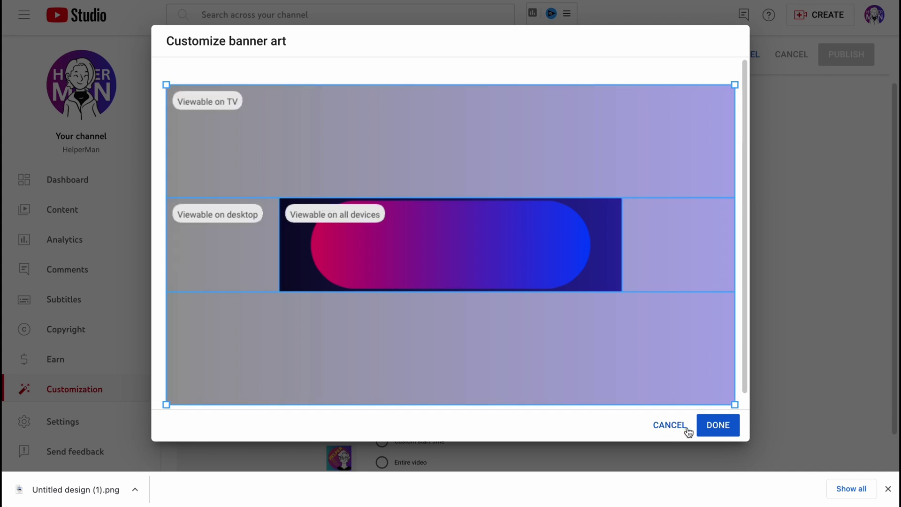
{"action": "left_click", "coordinate": [665, 426]}
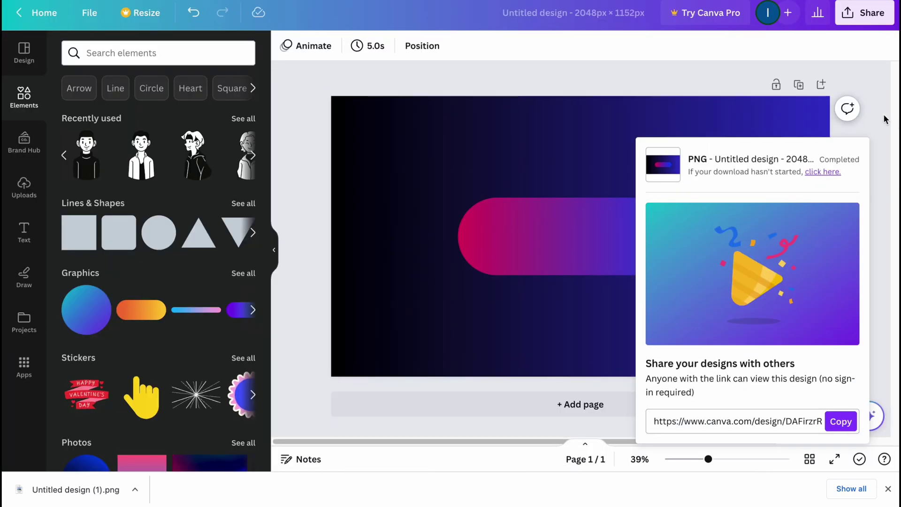
{"action": "left_click", "coordinate": [619, 199]}
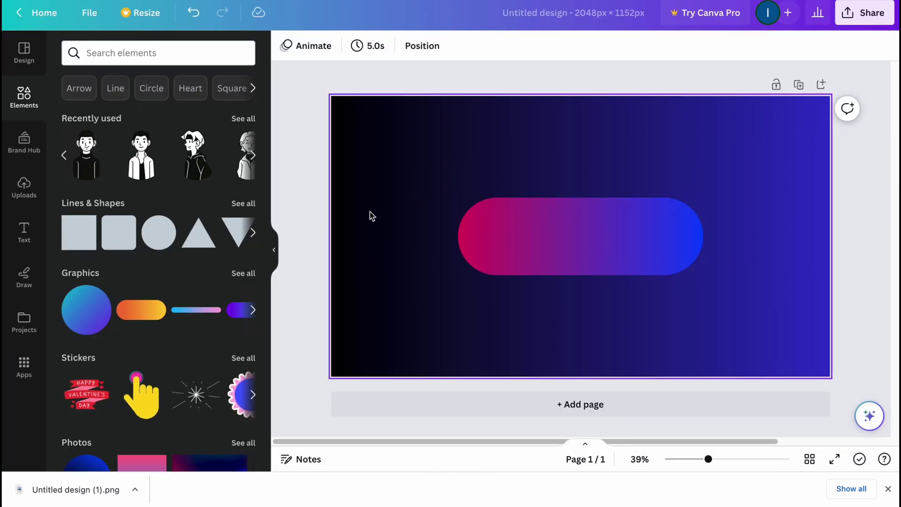
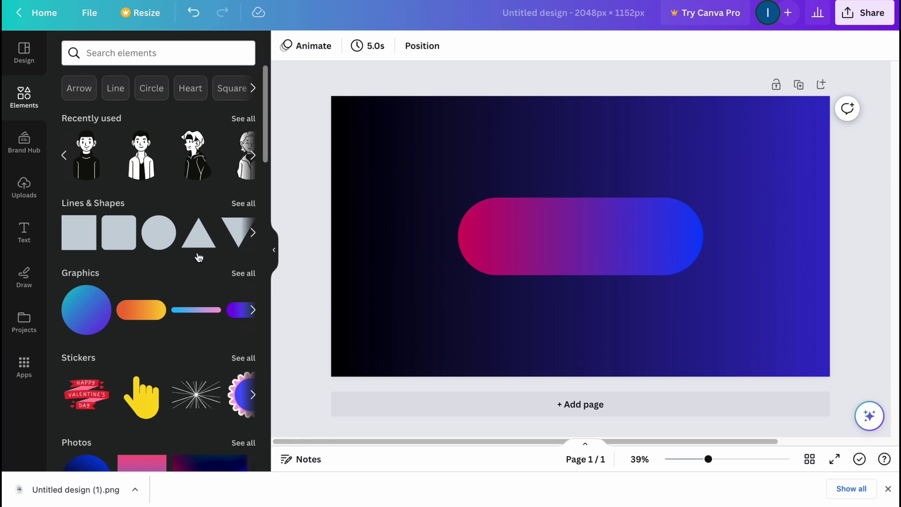
{"action": "scroll", "coordinate": [161, 293], "scroll_direction": "down", "scroll_amount": 1}
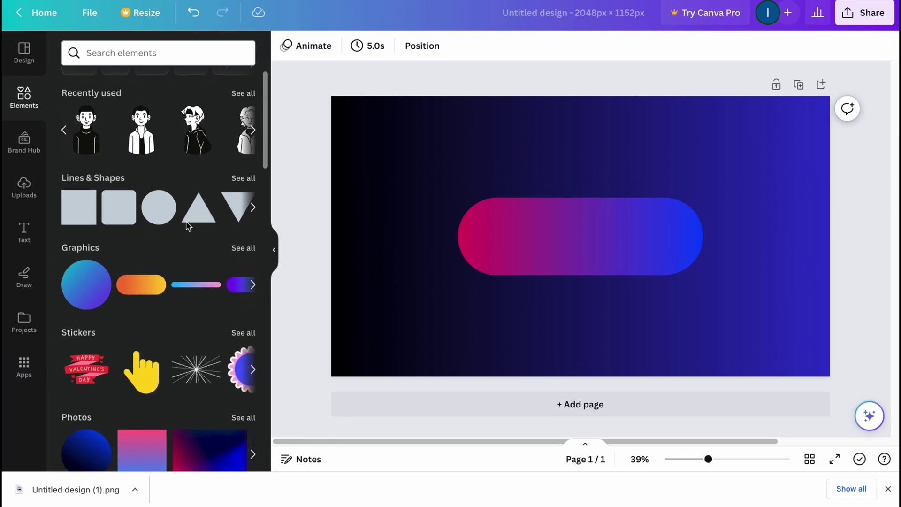
{"action": "left_click_drag", "start_coordinate": [194, 139], "coordinate": [674, 274]}
{"action": "left_click_drag", "start_coordinate": [703, 321], "coordinate": [664, 277]}
{"action": "left_click_drag", "start_coordinate": [141, 132], "coordinate": [554, 284]}
{"action": "key", "text": "ctrl+z"}
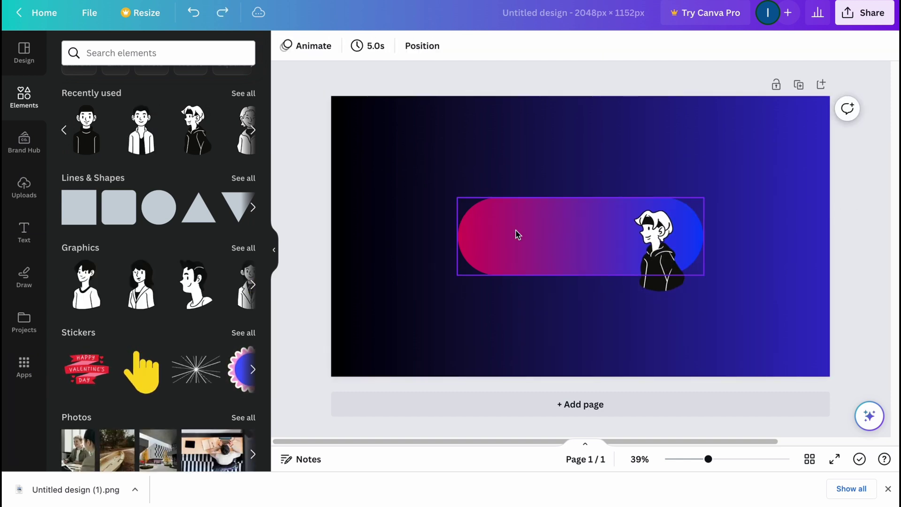
{"action": "key", "text": "ctrl+z"}
{"action": "key", "text": "ctrl+z"}
{"action": "left_click", "coordinate": [691, 300]}
{"action": "key", "text": "Delete"}
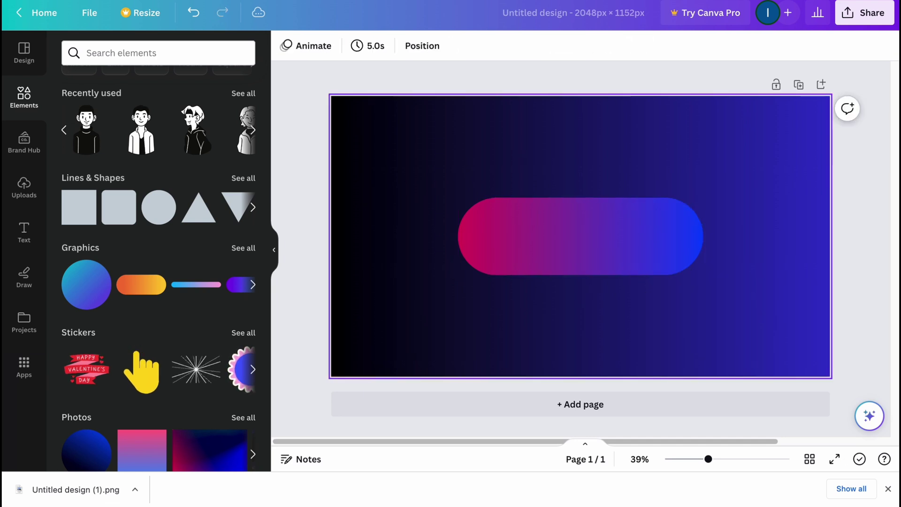
Add four character illustrations in a row: black turtleneck man, white jacket man, black hoodie figure and a light-haired figure in a white coat.
{"action": "left_click_drag", "start_coordinate": [90, 141], "coordinate": [512, 202]}
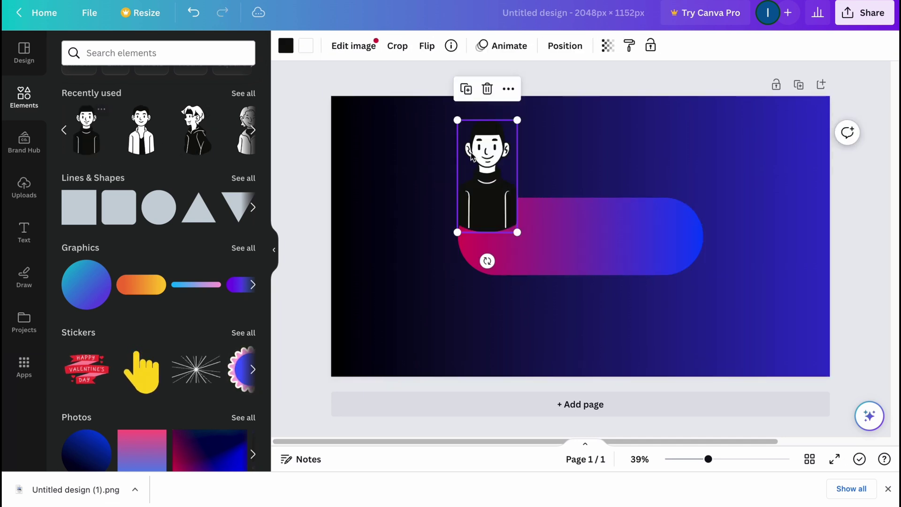
{"action": "left_click_drag", "start_coordinate": [140, 132], "coordinate": [538, 156]}
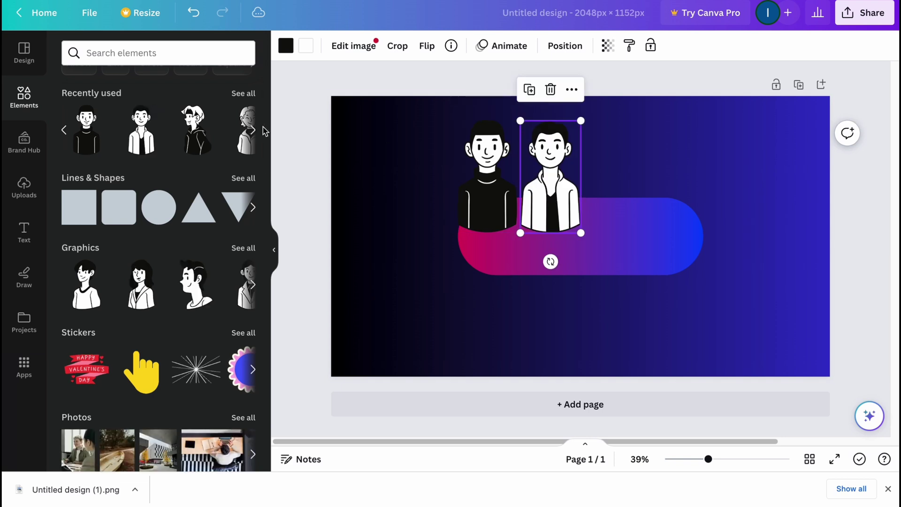
{"action": "left_click_drag", "start_coordinate": [202, 136], "coordinate": [609, 164]}
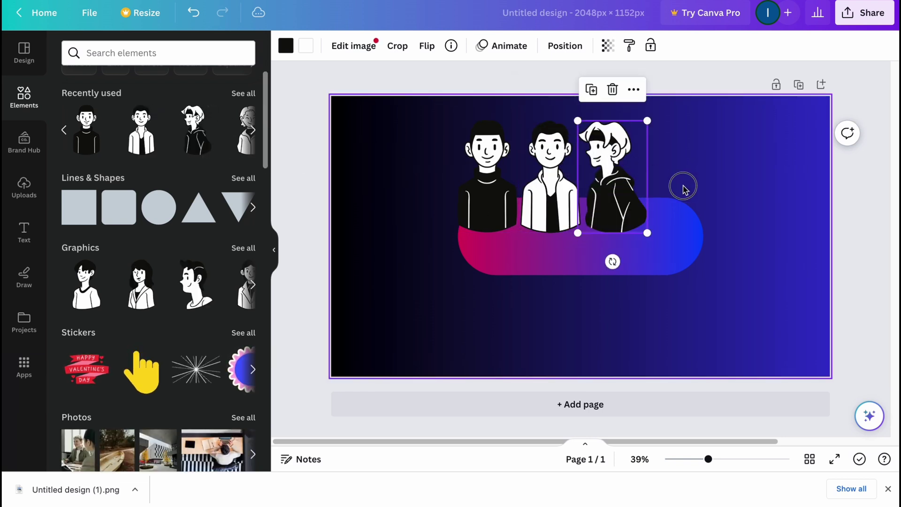
{"action": "left_click", "coordinate": [252, 130]}
{"action": "left_click_drag", "start_coordinate": [86, 284], "coordinate": [699, 186]}
Shrink the four characters and arrange them in a spaced row over the lower part of the rounded gradient shape.
{"action": "left_click_drag", "start_coordinate": [386, 147], "coordinate": [607, 165]}
{"action": "left_click", "coordinate": [632, 181]}
{"action": "left_click_drag", "start_coordinate": [600, 211], "coordinate": [694, 289]}
{"action": "left_click_drag", "start_coordinate": [556, 219], "coordinate": [615, 271]}
{"action": "left_click", "coordinate": [519, 209]}
{"action": "left_click_drag", "start_coordinate": [520, 209], "coordinate": [569, 261]}
{"action": "left_click_drag", "start_coordinate": [473, 209], "coordinate": [508, 262]}
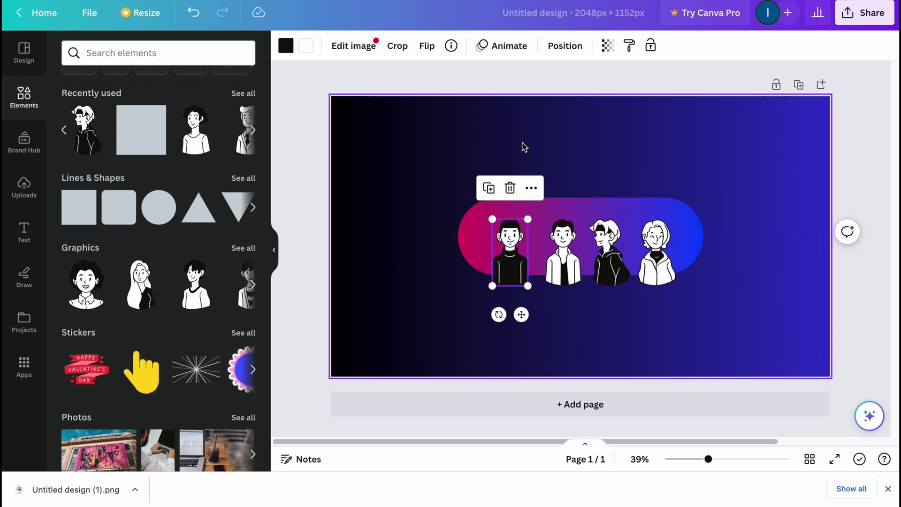
{"action": "left_click", "coordinate": [539, 142]}
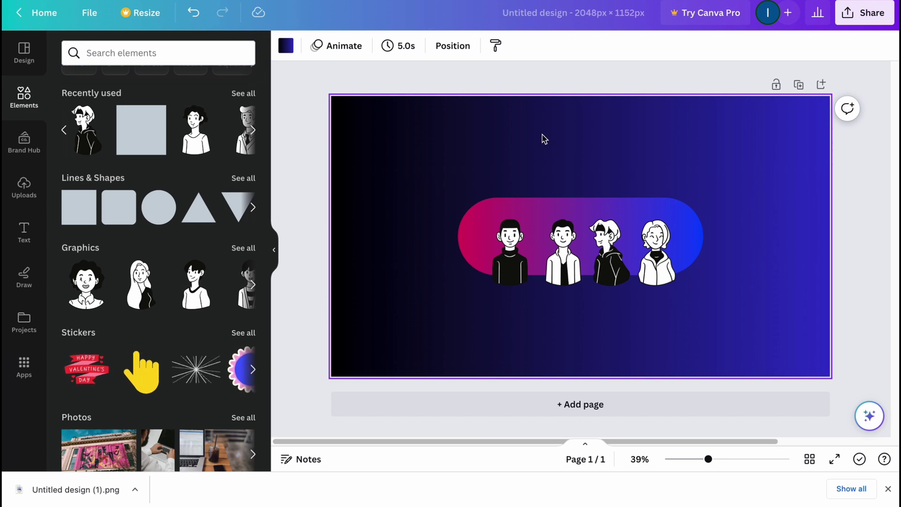
Add the recently used RETRO text style to the page and replace its text with HELPERMAN.
{"action": "left_click", "coordinate": [30, 235]}
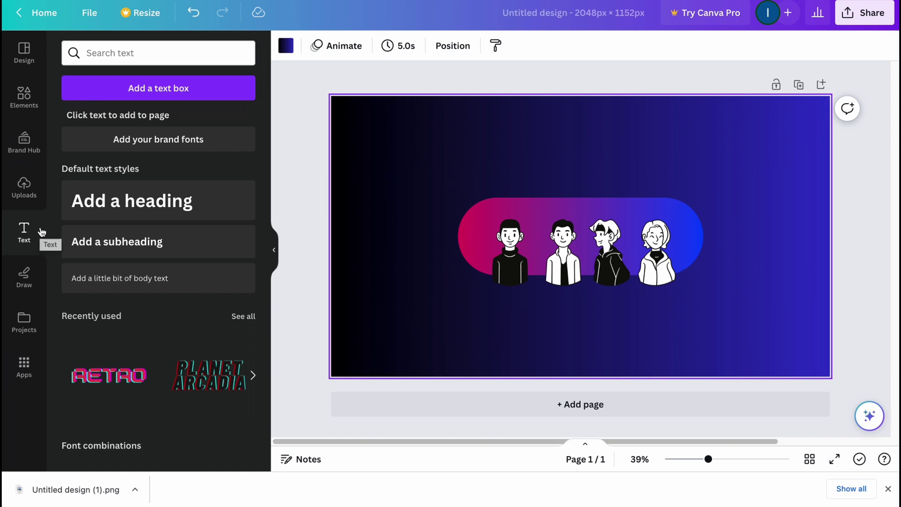
{"action": "left_click", "coordinate": [116, 383]}
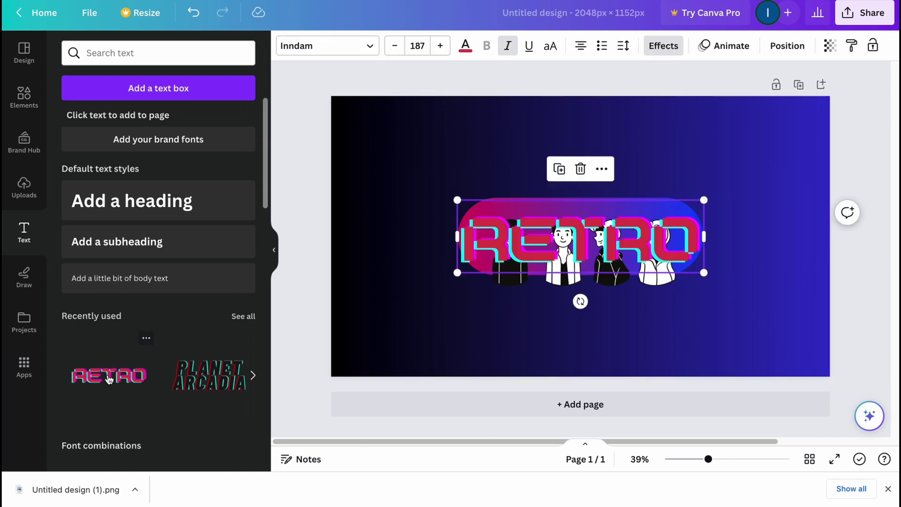
{"action": "left_click_drag", "start_coordinate": [126, 380], "coordinate": [107, 378]}
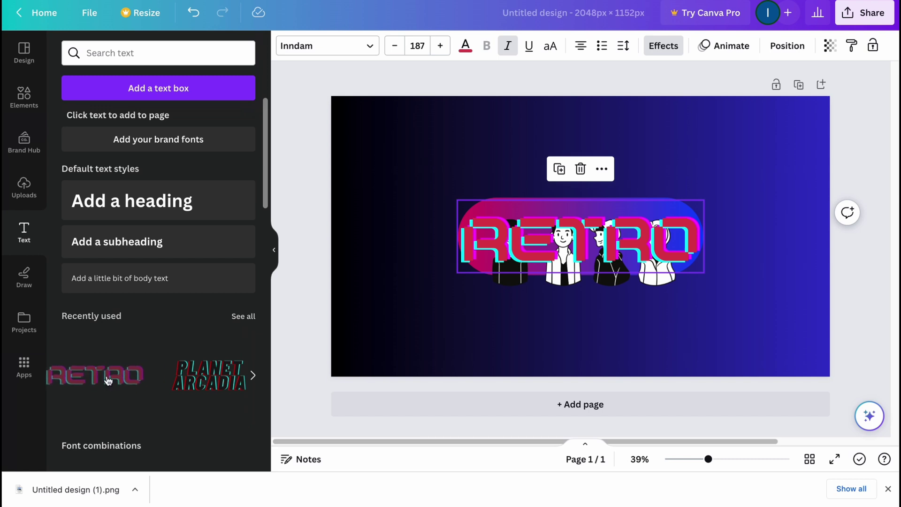
{"action": "left_click_drag", "start_coordinate": [597, 217], "coordinate": [585, 241]}
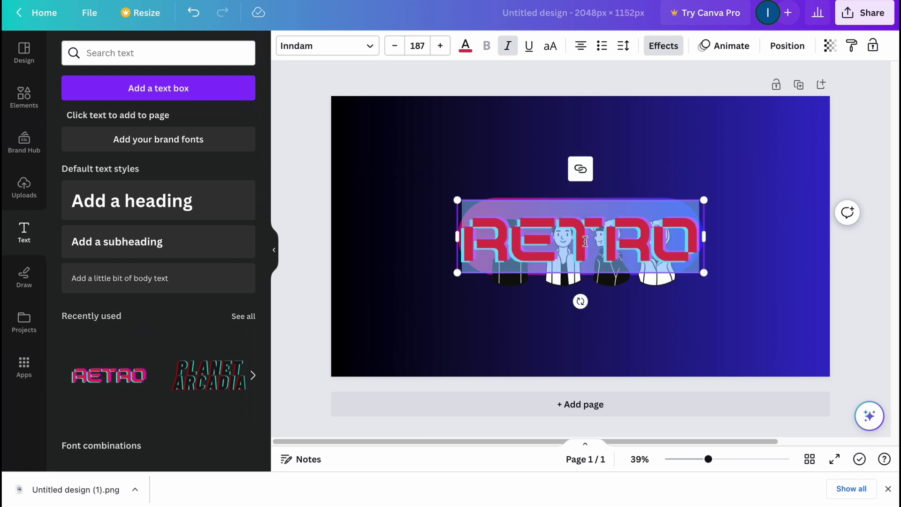
{"action": "type", "text": "HELPER"}
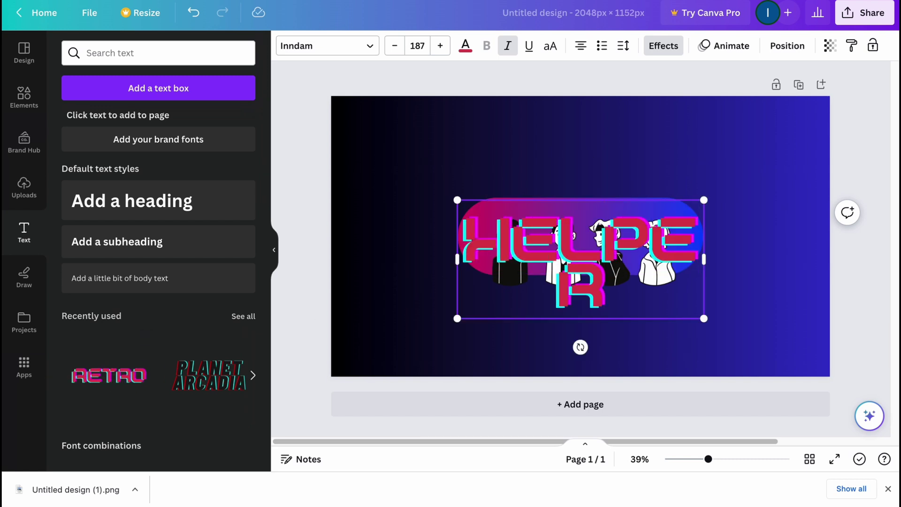
{"action": "type", "text": "M"}
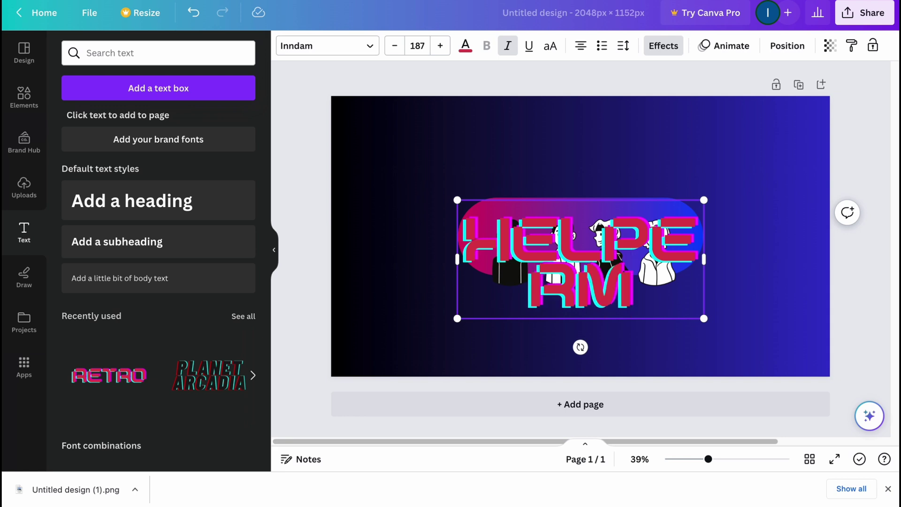
{"action": "key", "text": "BackSpace"}
{"action": "type", "text": "MAN"}
Fit HELPERMAN on one line, reduce it to font size 57 and center it above the characters inside the gradient shape.
{"action": "left_click_drag", "start_coordinate": [704, 259], "coordinate": [890, 256]}
{"action": "left_click_drag", "start_coordinate": [613, 211], "coordinate": [514, 128]}
{"action": "left_click_drag", "start_coordinate": [801, 190], "coordinate": [501, 143]}
{"action": "left_click_drag", "start_coordinate": [441, 169], "coordinate": [599, 205]}
{"action": "left_click_drag", "start_coordinate": [651, 216], "coordinate": [610, 212]}
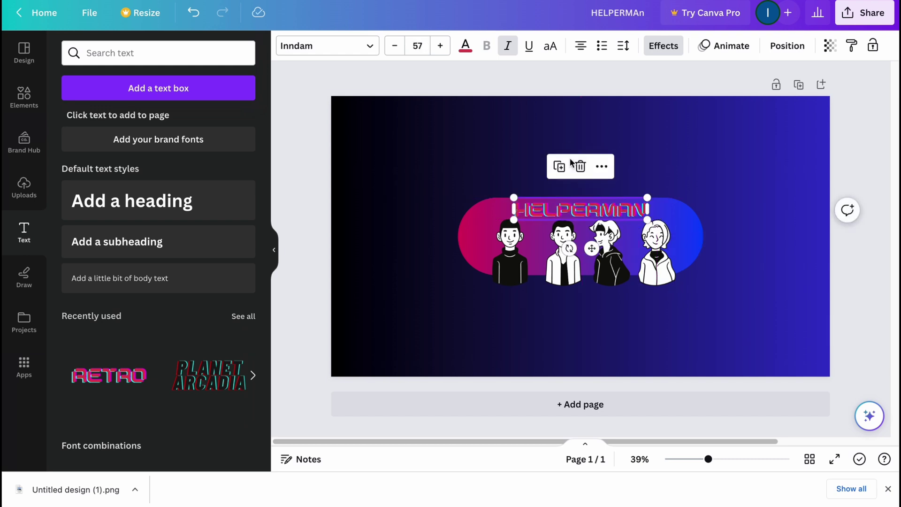
{"action": "left_click", "coordinate": [539, 144]}
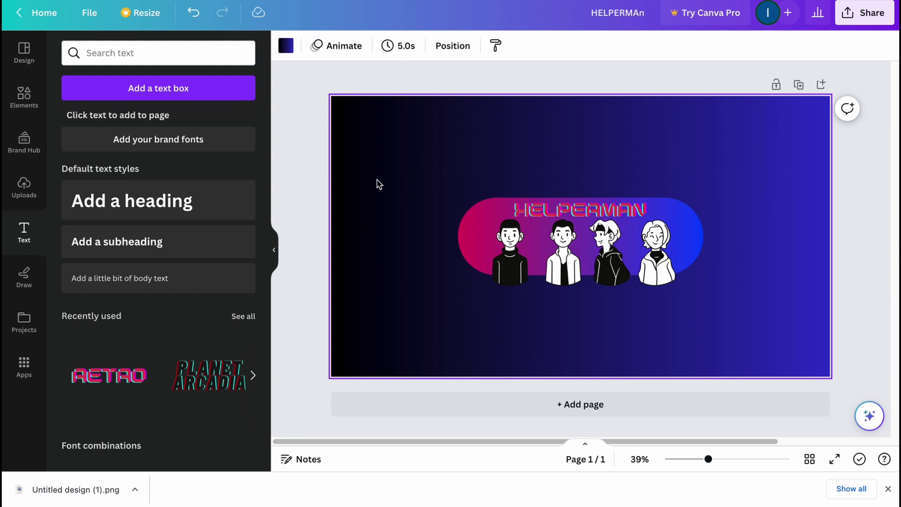
Add a heading reading BEST TUTORIALS above the gradient shape and narrow its box so the text wraps onto two lines.
{"action": "left_click_drag", "start_coordinate": [131, 205], "coordinate": [546, 170]}
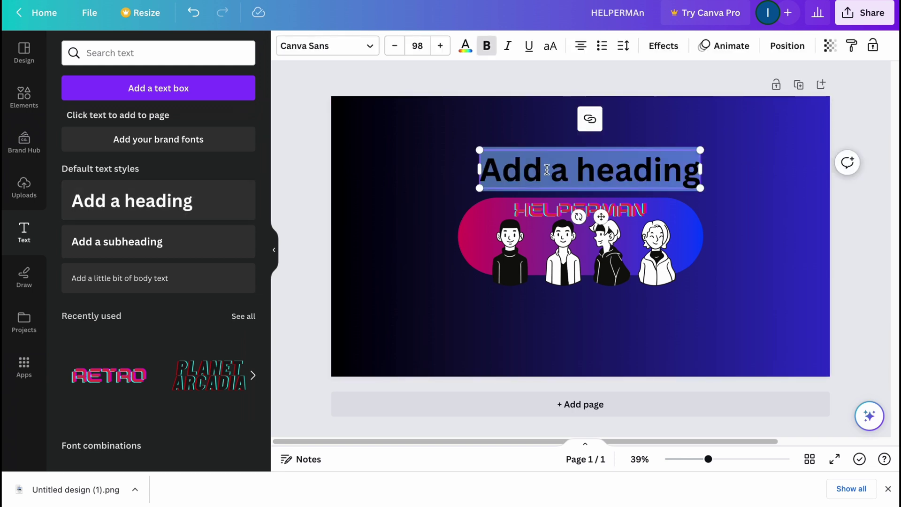
{"action": "type", "text": "BEST"}
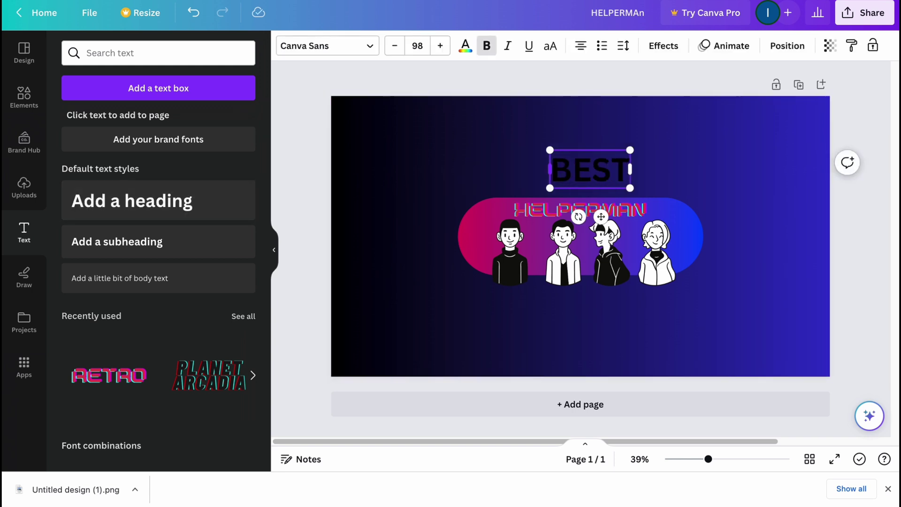
{"action": "type", "text": " TU"}
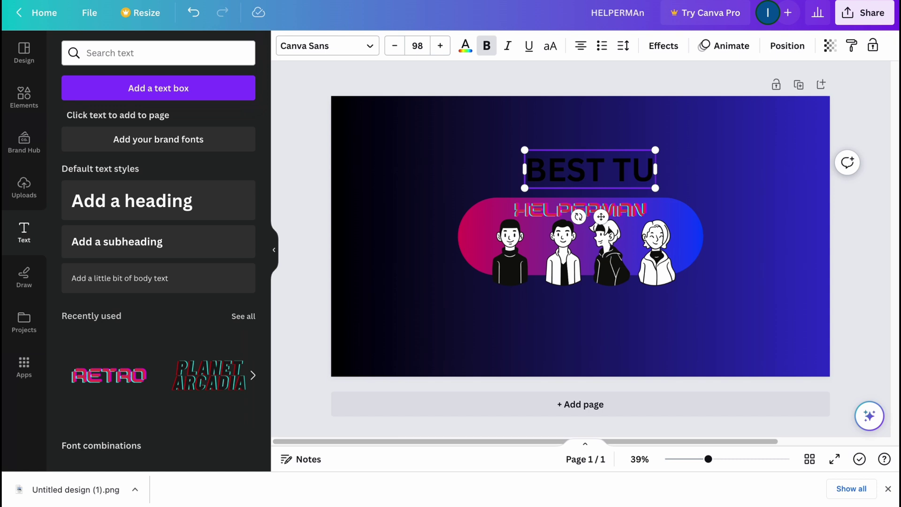
{"action": "type", "text": "TORIALS"}
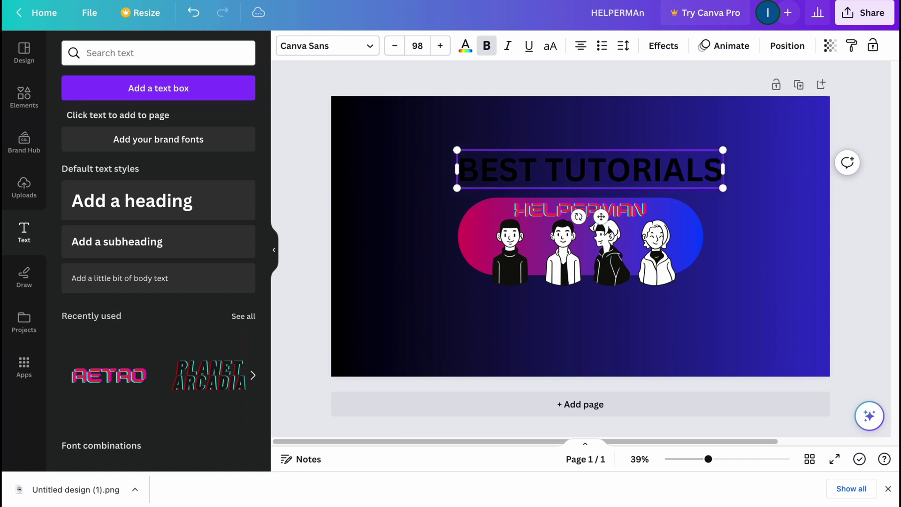
{"action": "left_click_drag", "start_coordinate": [725, 170], "coordinate": [669, 169]}
Change the color of the BEST TUTORIALS heading to white.
{"action": "triple_click", "coordinate": [572, 165]}
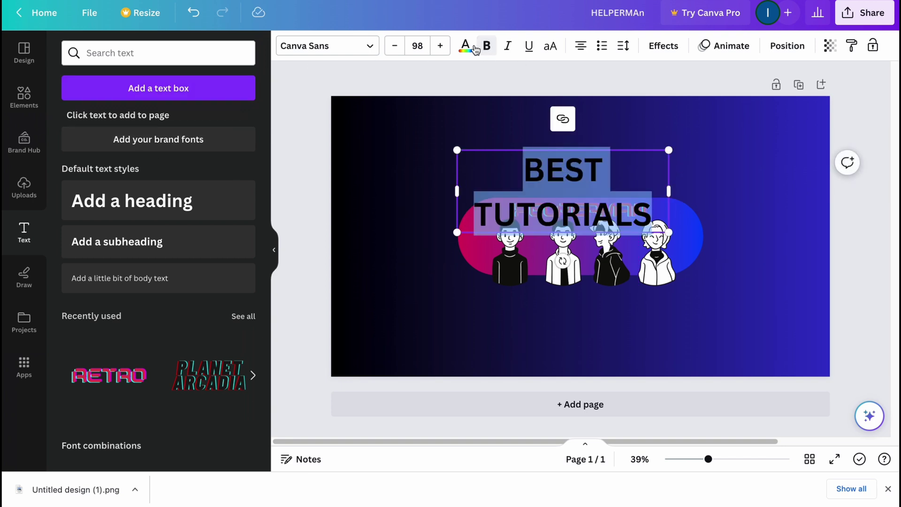
{"action": "left_click", "coordinate": [465, 45]}
{"action": "left_click", "coordinate": [246, 310]}
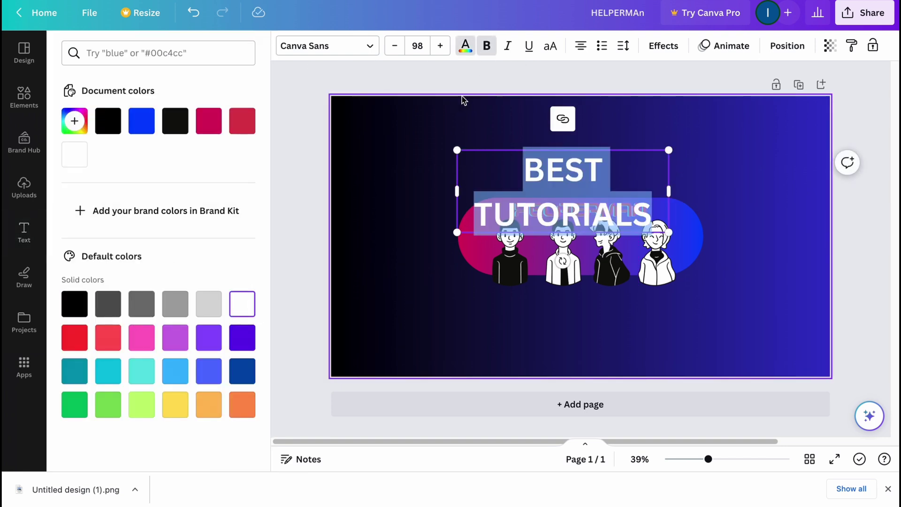
{"action": "left_click", "coordinate": [460, 98]}
Reduce the BEST TUTORIALS heading to font size 49 and place it to the left of the gradient shape.
{"action": "left_click_drag", "start_coordinate": [561, 170], "coordinate": [491, 135]}
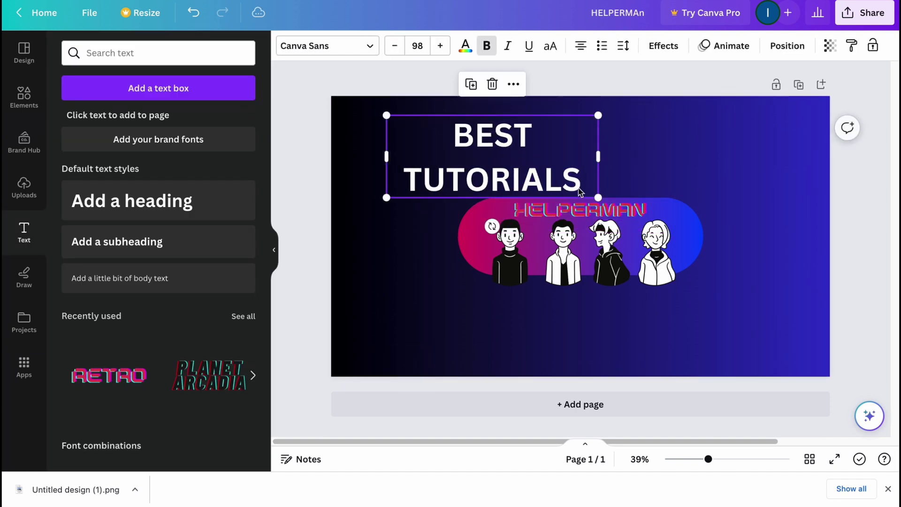
{"action": "left_click_drag", "start_coordinate": [598, 199], "coordinate": [406, 248]}
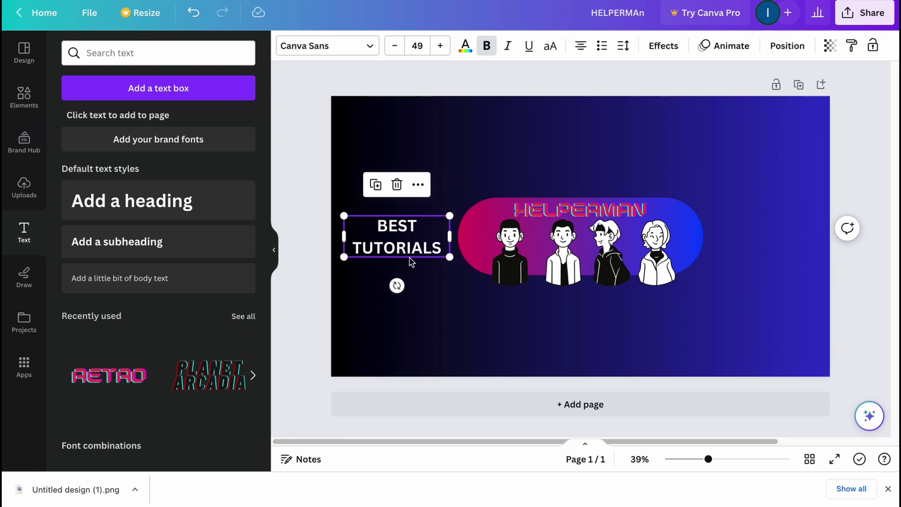
{"action": "left_click", "coordinate": [511, 120]}
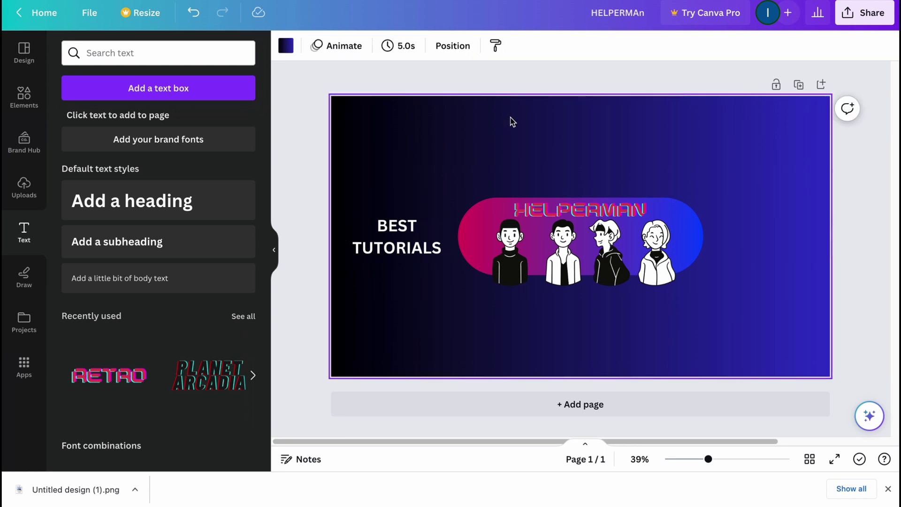
Duplicate the BEST TUTORIALS heading and place the copy to the right of the gradient shape.
{"action": "right_click", "coordinate": [402, 256]}
{"action": "left_click", "coordinate": [453, 306]}
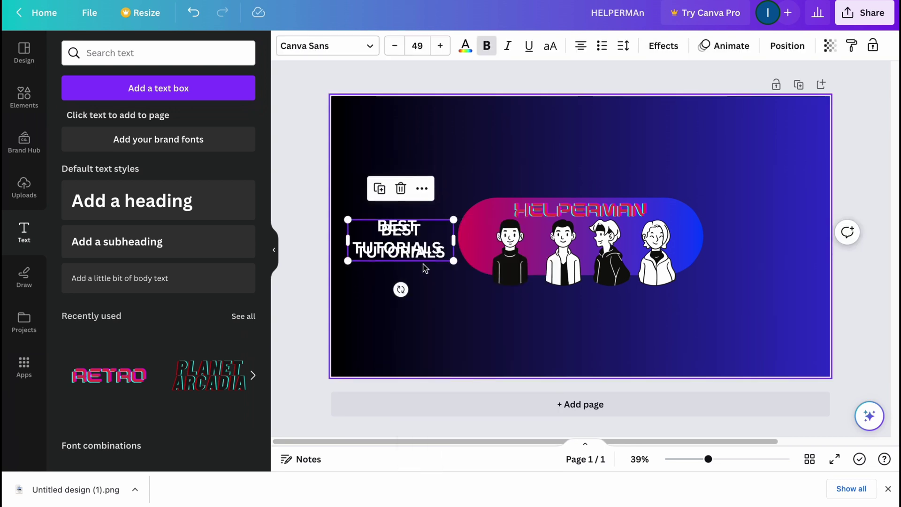
{"action": "left_click_drag", "start_coordinate": [404, 242], "coordinate": [776, 244]}
Replace the copied heading's text with DAILY VIDEOS on two lines and adjust its position to the right of the gradient shape.
{"action": "double_click", "coordinate": [775, 243]}
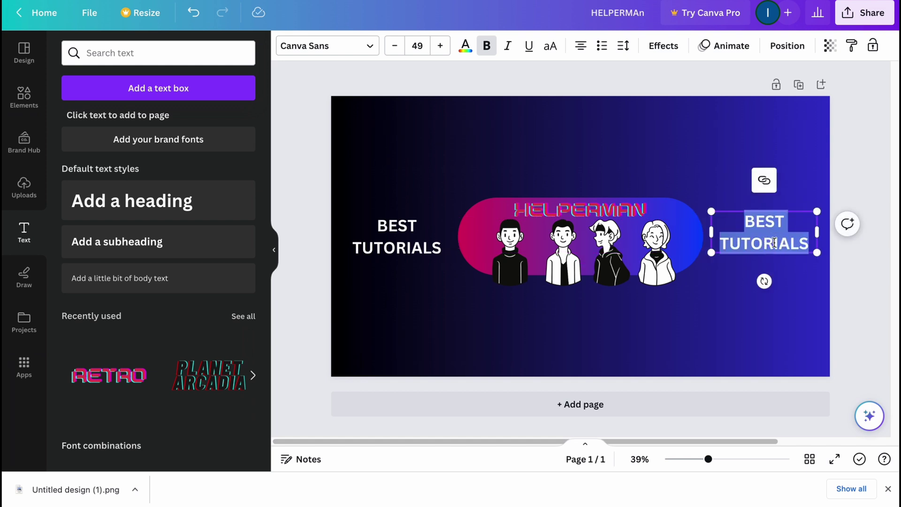
{"action": "type", "text": "DAILY"}
{"action": "key", "text": "Return"}
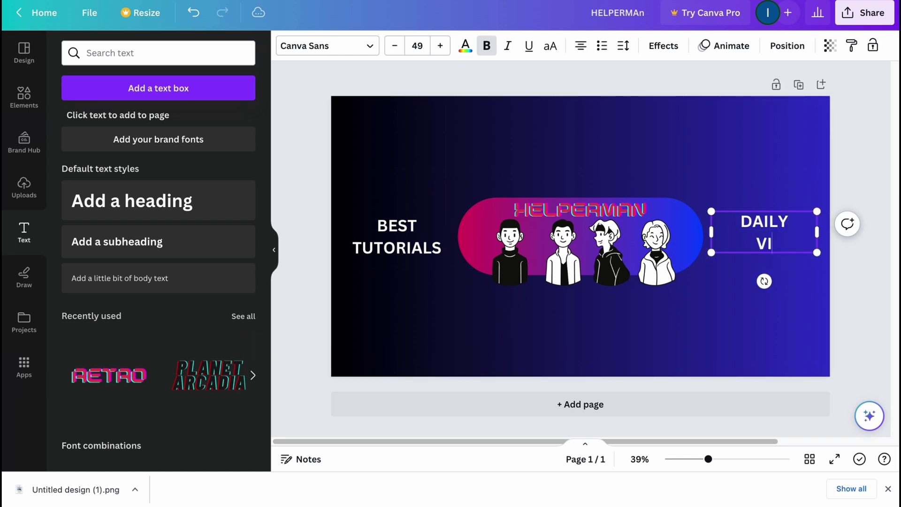
{"action": "left_click", "coordinate": [777, 181]}
{"action": "left_click", "coordinate": [772, 230]}
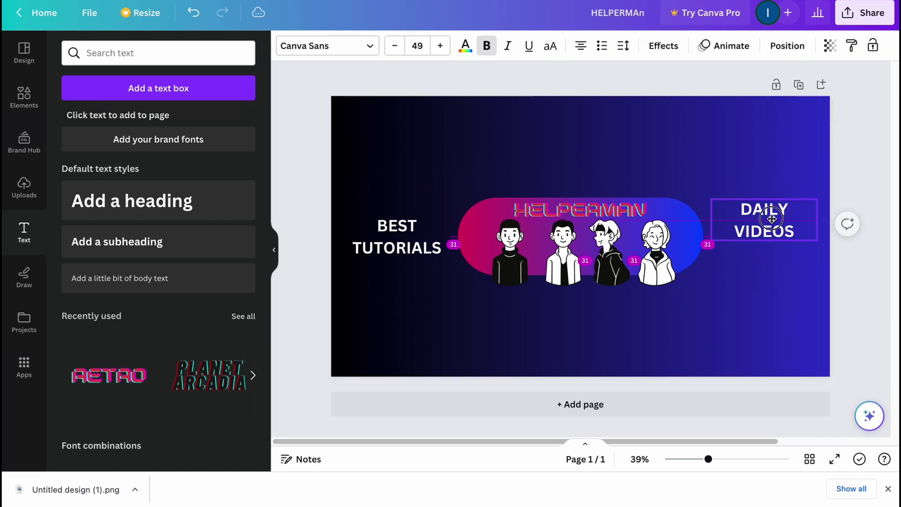
{"action": "mouse_move", "coordinate": [771, 227]}
{"action": "left_mouse_down"}
{"action": "mouse_move", "coordinate": [781, 230]}
{"action": "mouse_move", "coordinate": [774, 225]}
{"action": "left_mouse_up"}
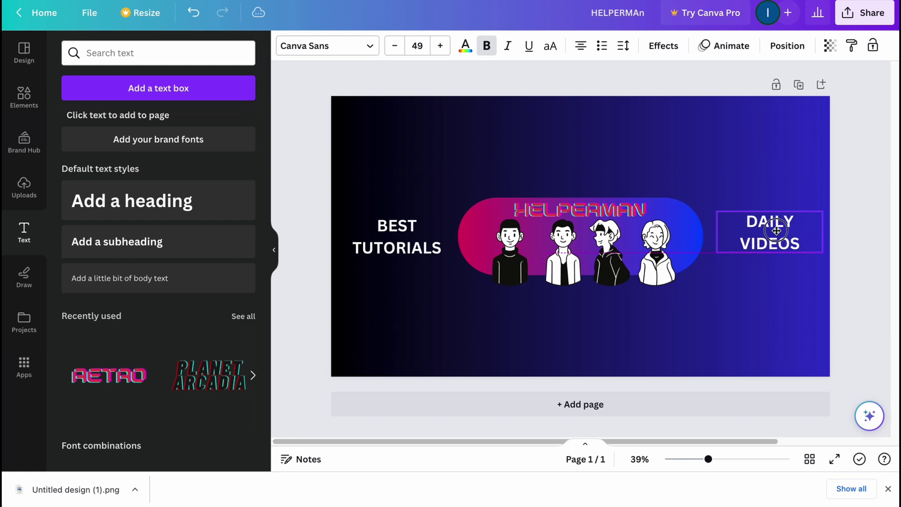
Increase the BEST TUTORIALS heading to font size 52.
{"action": "left_click", "coordinate": [738, 167]}
{"action": "left_click", "coordinate": [423, 237]}
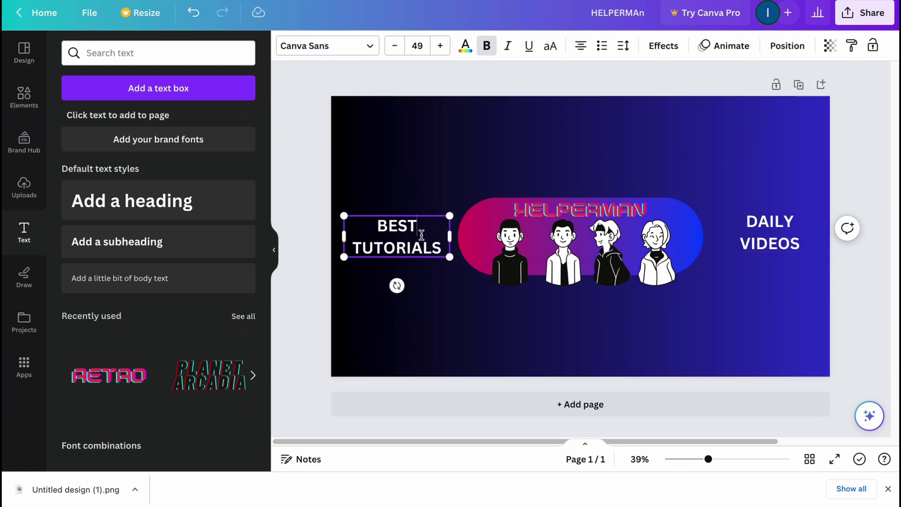
{"action": "left_click", "coordinate": [443, 245]}
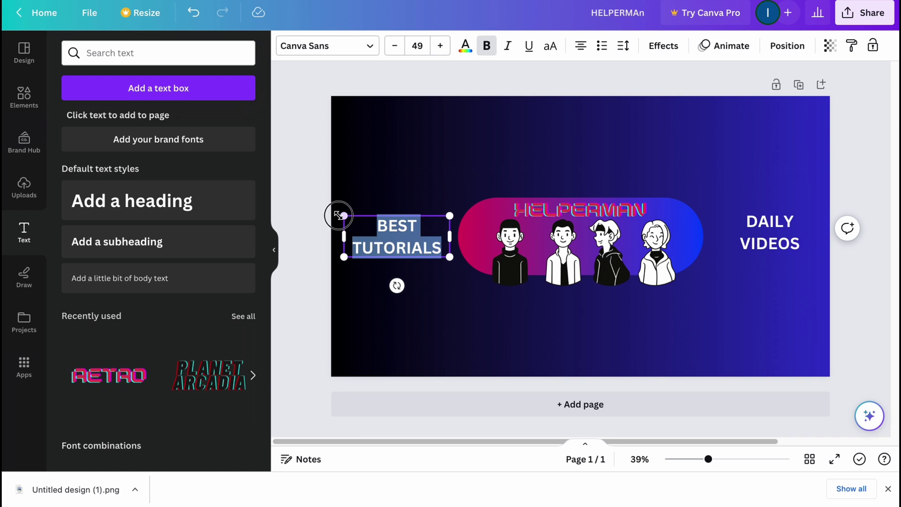
{"action": "double_click", "coordinate": [389, 226]}
{"action": "key", "text": "ctrl+a"}
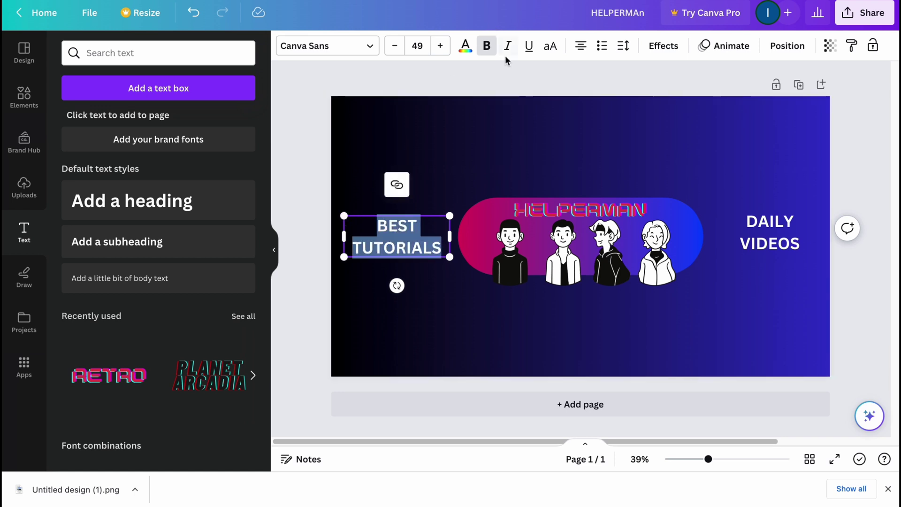
{"action": "left_click", "coordinate": [441, 47]}
{"action": "left_click", "coordinate": [441, 47]}
{"action": "left_click", "coordinate": [441, 47]}
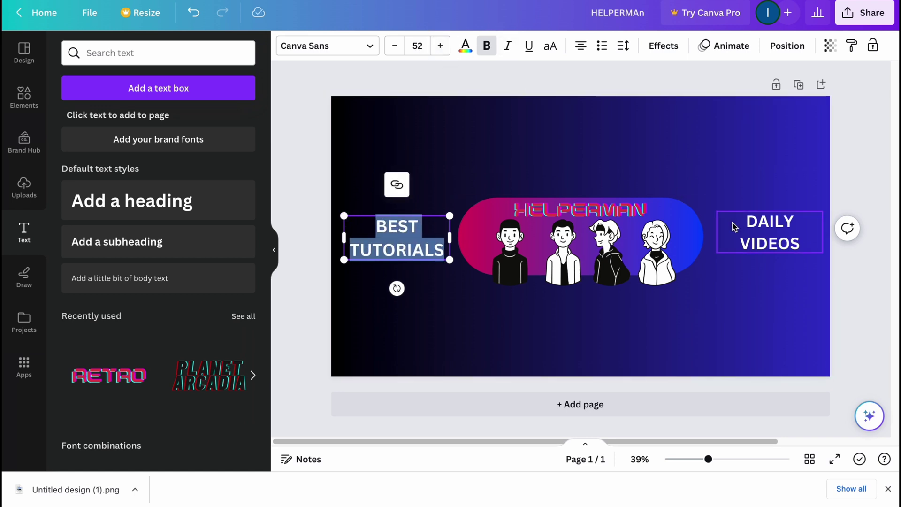
Increase the DAILY VIDEOS heading to font size 52.
{"action": "left_click", "coordinate": [775, 228]}
{"action": "double_click", "coordinate": [780, 230]}
{"action": "double_click", "coordinate": [778, 241]}
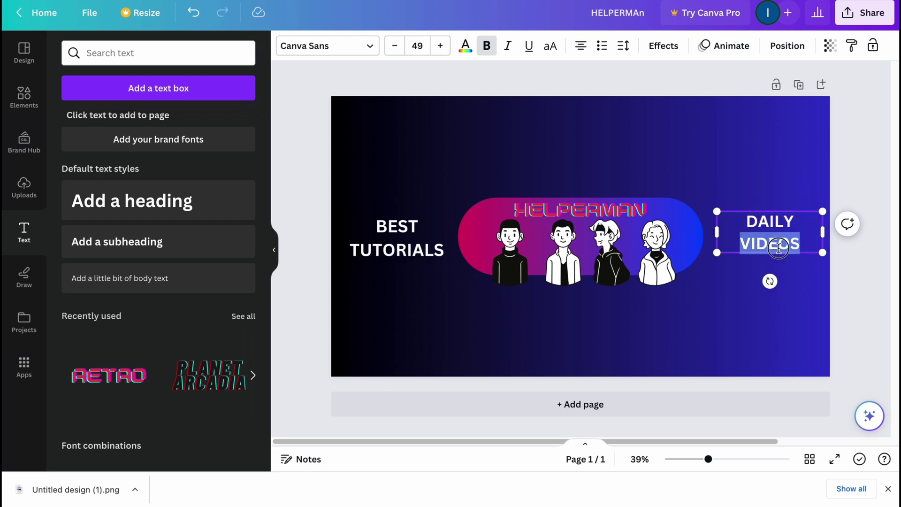
{"action": "triple_click", "coordinate": [804, 242]}
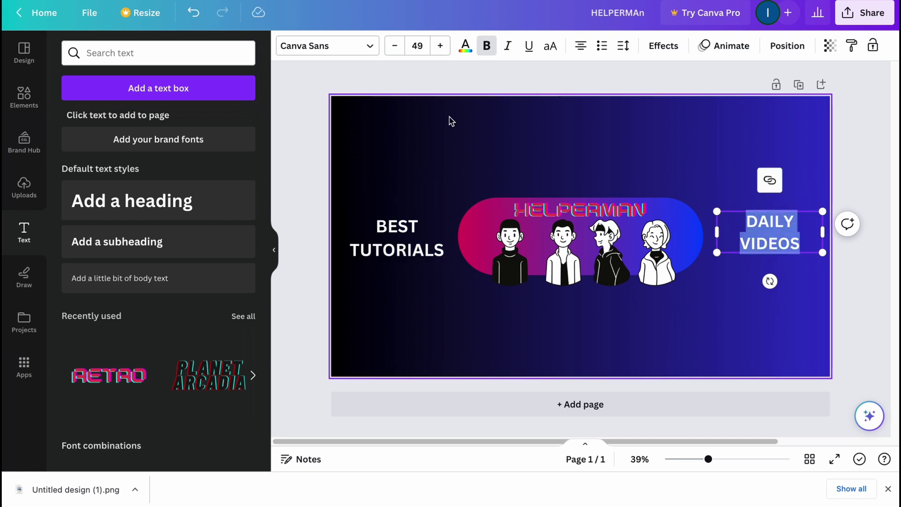
{"action": "left_click", "coordinate": [440, 46]}
{"action": "left_click", "coordinate": [441, 46]}
{"action": "left_click", "coordinate": [441, 46]}
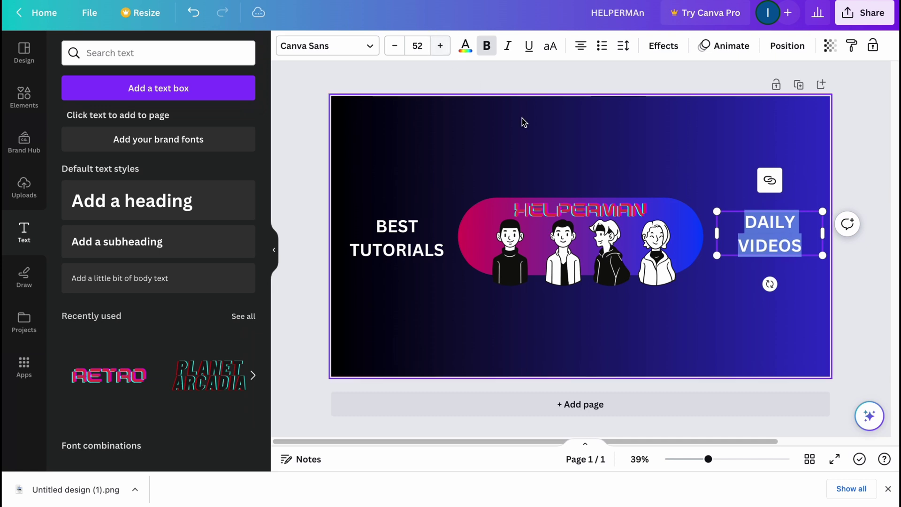
Shift the DAILY VIDEOS heading slightly toward the gradient shape and fine-tune the position of the BEST TUTORIALS heading.
{"action": "left_click", "coordinate": [581, 119]}
{"action": "left_click_drag", "start_coordinate": [770, 229], "coordinate": [762, 229]}
{"action": "left_click_drag", "start_coordinate": [391, 255], "coordinate": [388, 256]}
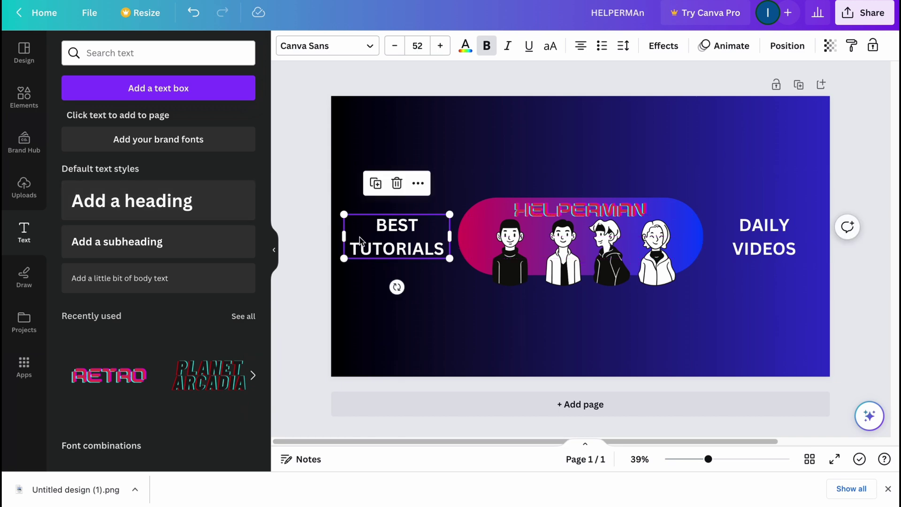
Search the elements for tutorial and place the red-and-purple seated person graphic, scaled down, just right of the word BEST.
{"action": "left_click", "coordinate": [24, 96]}
{"action": "left_click", "coordinate": [148, 54]}
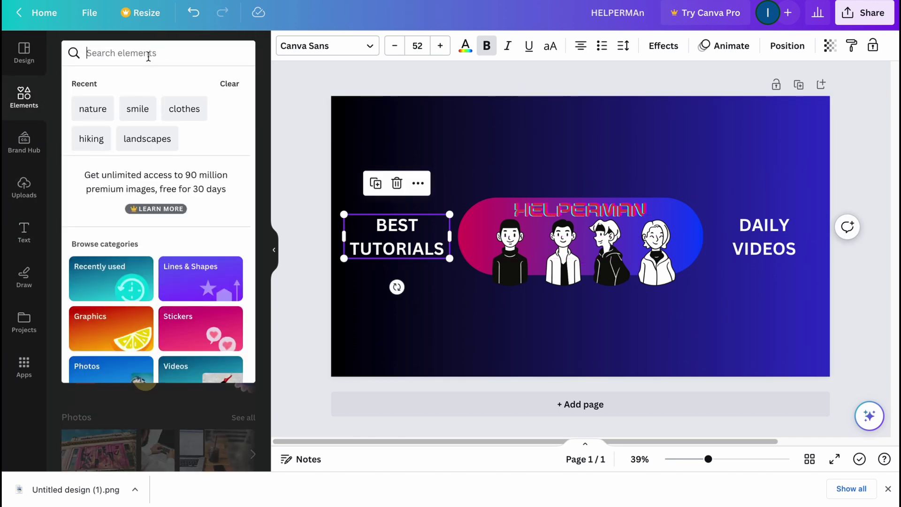
{"action": "type", "text": "tutorial"}
{"action": "key", "text": "Return"}
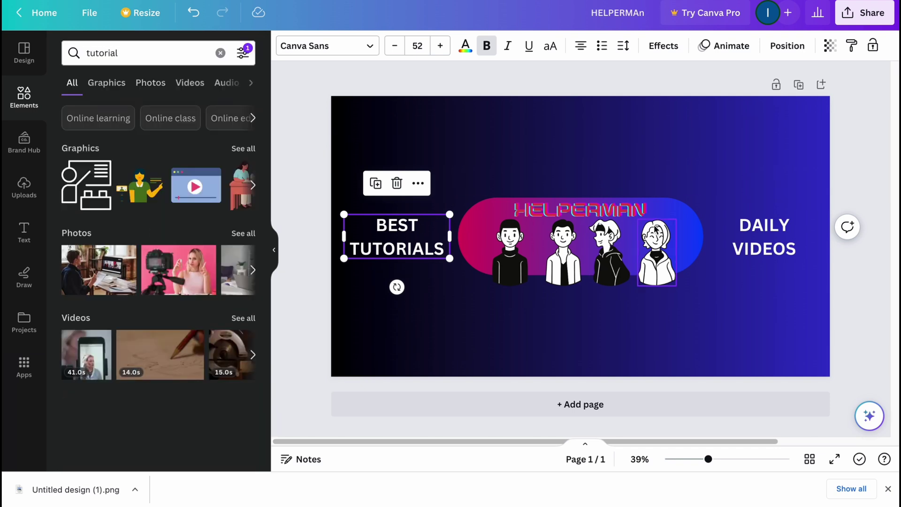
{"action": "left_click", "coordinate": [252, 186]}
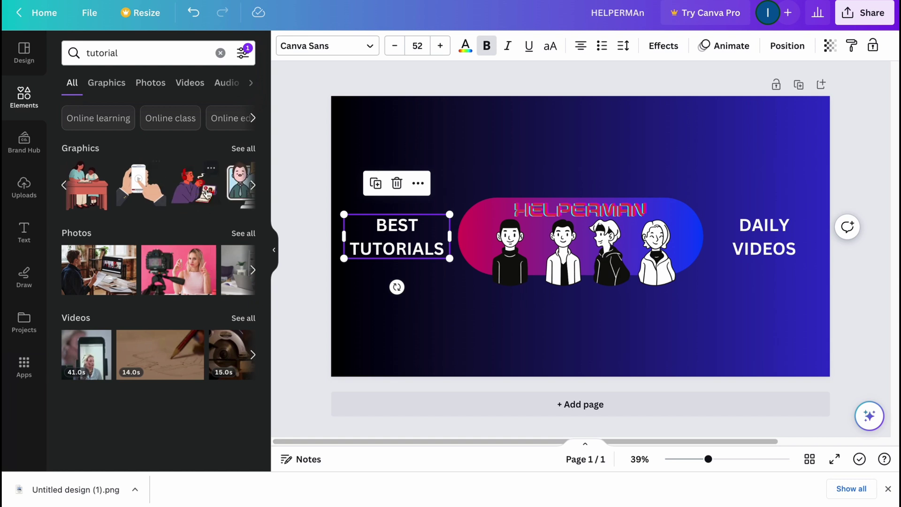
{"action": "left_click_drag", "start_coordinate": [193, 194], "coordinate": [522, 197]}
{"action": "left_click_drag", "start_coordinate": [597, 218], "coordinate": [436, 230]}
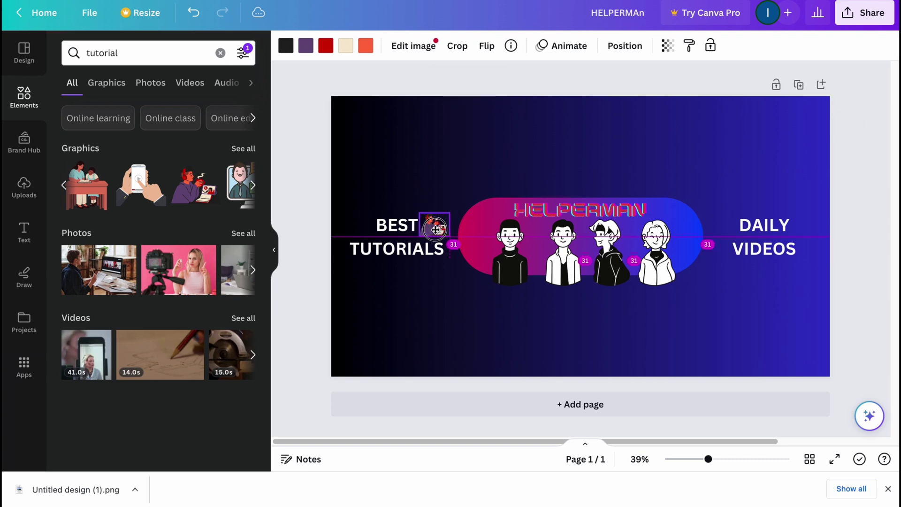
Add the monitor graphic with a man and speech bubbles, scaled down, just left of the word BEST.
{"action": "left_click", "coordinate": [257, 187]}
{"action": "left_click_drag", "start_coordinate": [86, 185], "coordinate": [605, 169]}
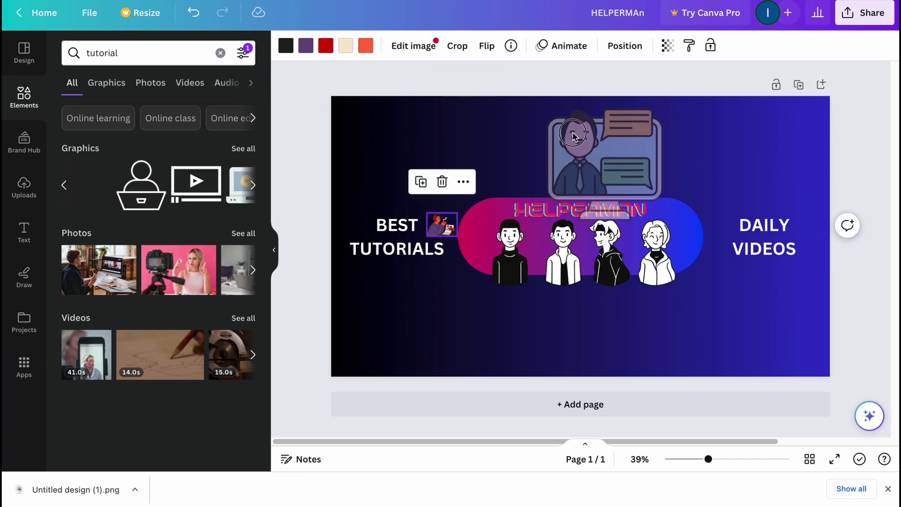
{"action": "left_click_drag", "start_coordinate": [664, 221], "coordinate": [355, 228]}
{"action": "left_click", "coordinate": [436, 230]}
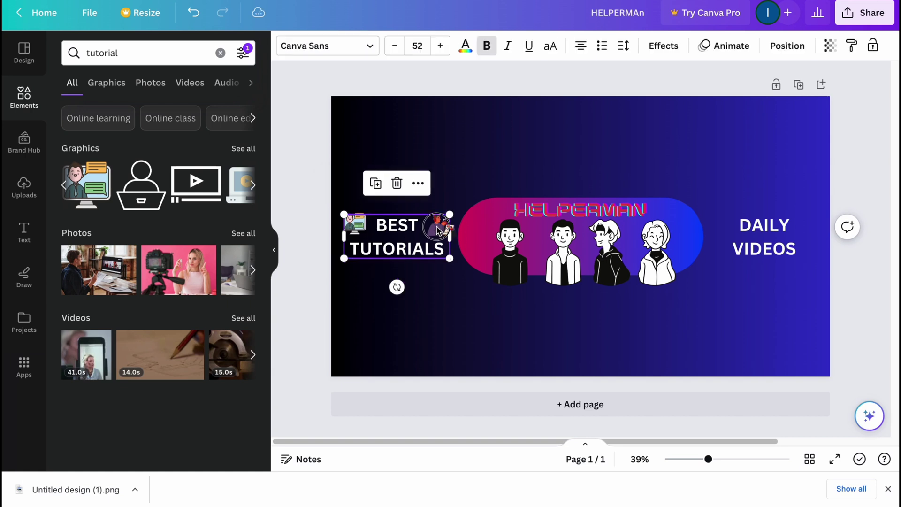
{"action": "left_click", "coordinate": [451, 211]}
Search the elements for videos and place the blue video player graphic, scaled down, just left of the word DAILY.
{"action": "left_click", "coordinate": [174, 58]}
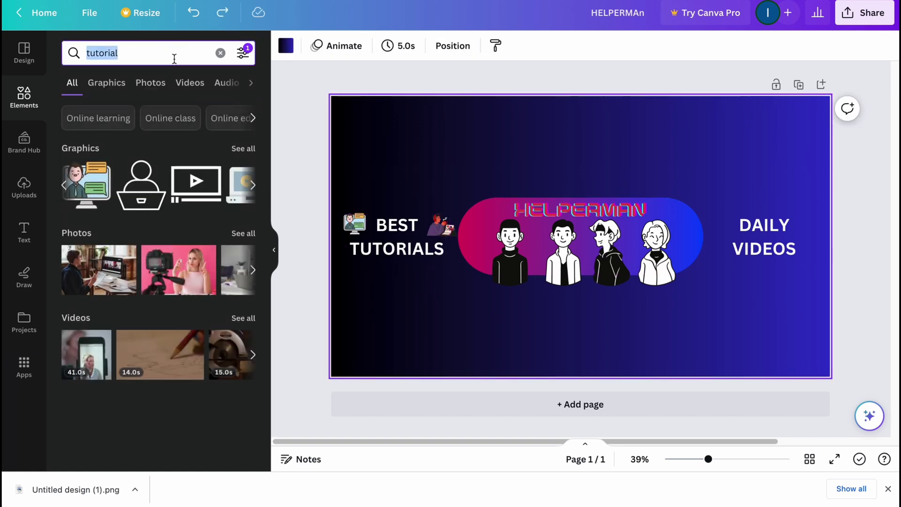
{"action": "type", "text": "videos"}
{"action": "key", "text": "Return"}
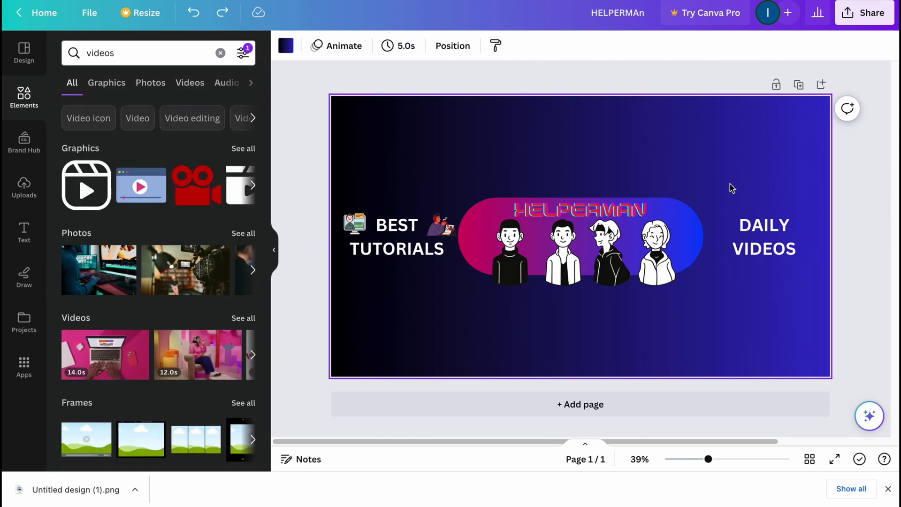
{"action": "left_click_drag", "start_coordinate": [141, 187], "coordinate": [681, 153]}
{"action": "left_click_drag", "start_coordinate": [761, 210], "coordinate": [724, 226]}
Place the round four-color media icon, scaled down, to the right of DAILY VIDEOS and nudge that heading up slightly.
{"action": "left_click", "coordinate": [253, 185]}
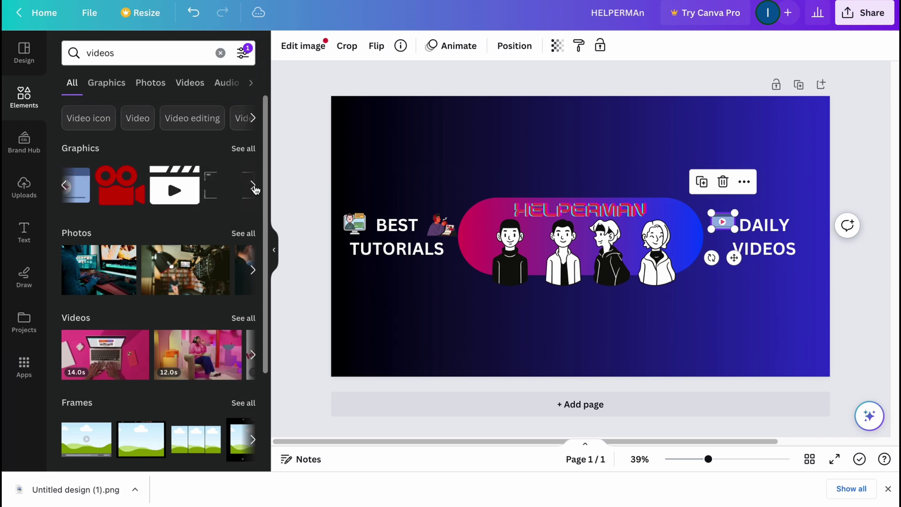
{"action": "left_click", "coordinate": [256, 189]}
{"action": "left_click_drag", "start_coordinate": [141, 194], "coordinate": [591, 146]}
{"action": "left_click_drag", "start_coordinate": [577, 123], "coordinate": [812, 233]}
{"action": "left_click", "coordinate": [788, 203]}
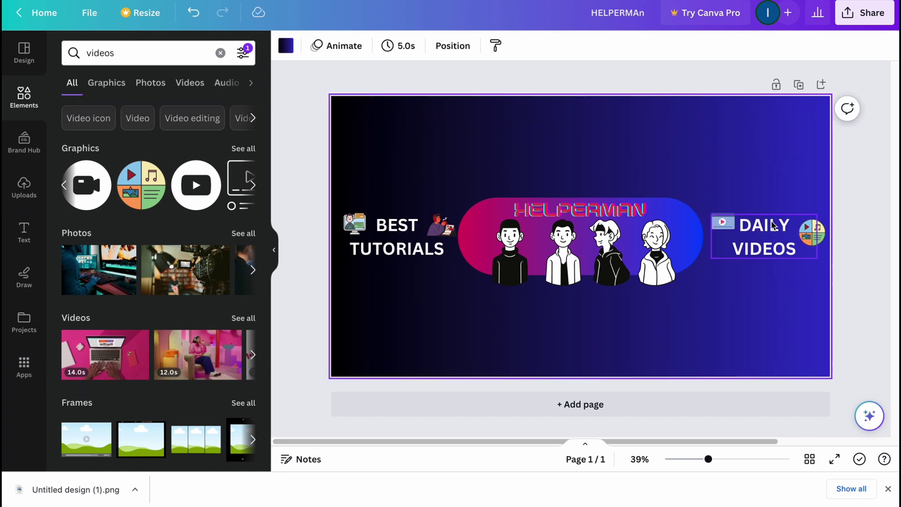
{"action": "left_click", "coordinate": [764, 224]}
{"action": "left_click", "coordinate": [727, 151]}
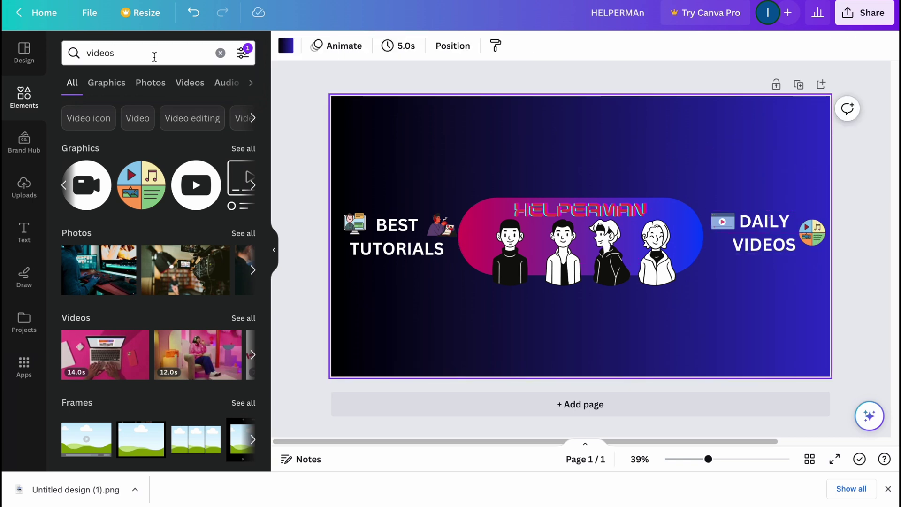
Search the elements for subscribe and place the red SUBSCRIBE button with bell, scaled down, below the right end of TUTORIALS.
{"action": "left_click", "coordinate": [141, 53]}
{"action": "type", "text": "subscribe"}
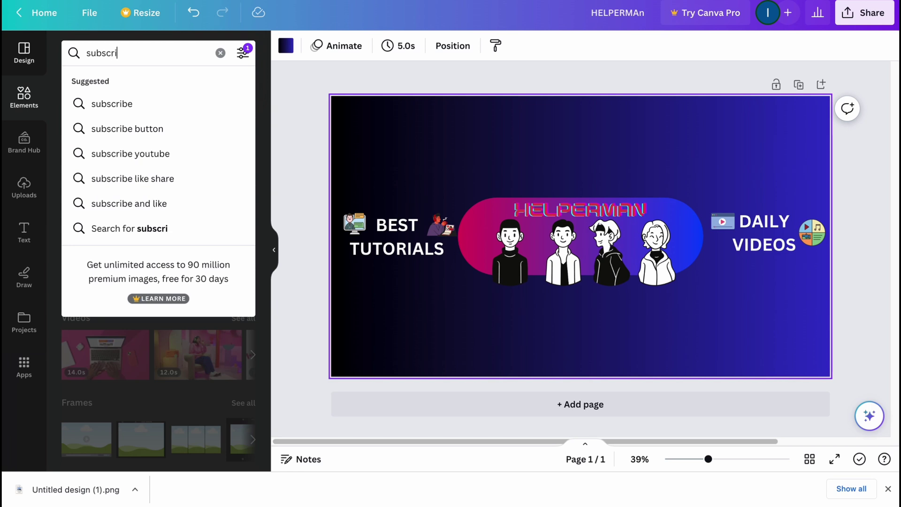
{"action": "key", "text": "Return"}
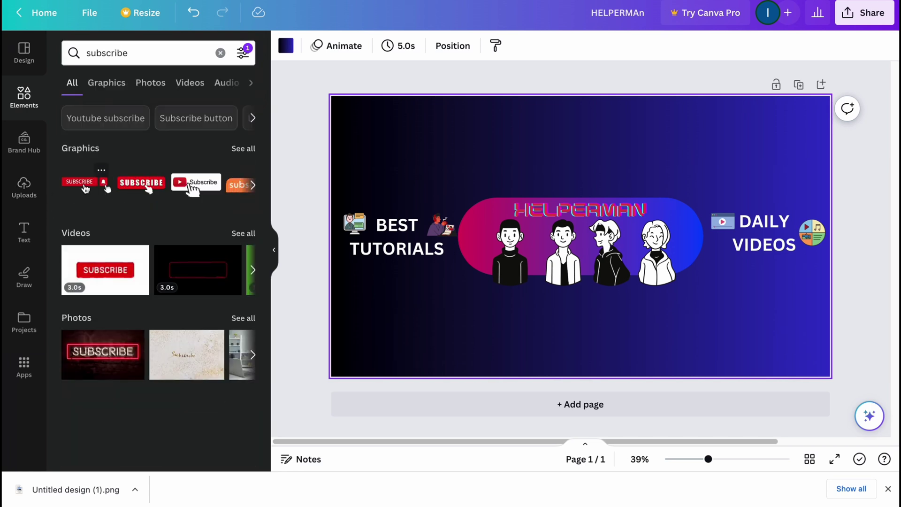
{"action": "left_click_drag", "start_coordinate": [85, 188], "coordinate": [677, 155]}
{"action": "left_click_drag", "start_coordinate": [829, 185], "coordinate": [522, 129]}
{"action": "left_click_drag", "start_coordinate": [783, 238], "coordinate": [463, 258]}
{"action": "key", "text": "ctrl+z"}
{"action": "key", "text": "Escape"}
{"action": "left_click_drag", "start_coordinate": [518, 152], "coordinate": [448, 267]}
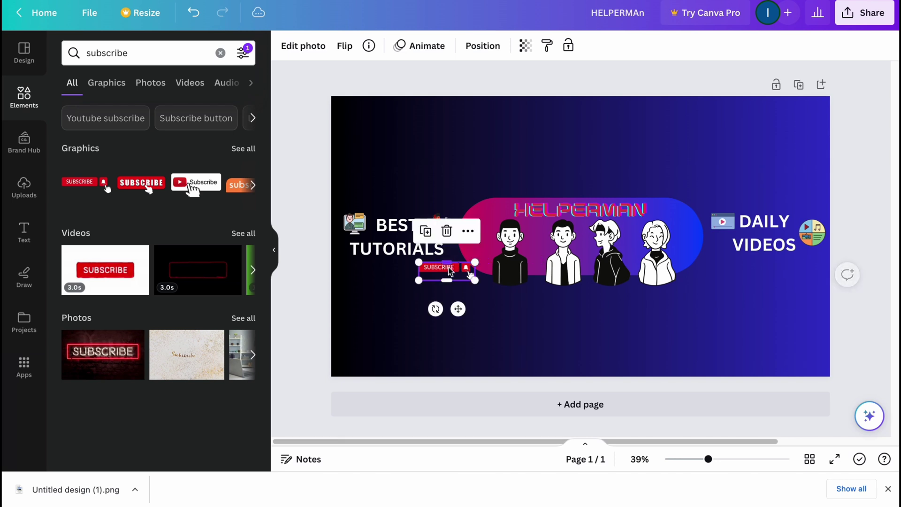
Search the elements for share and place the blue Share button, scaled down, over the gradient shape's upper-right corner.
{"action": "double_click", "coordinate": [149, 52]}
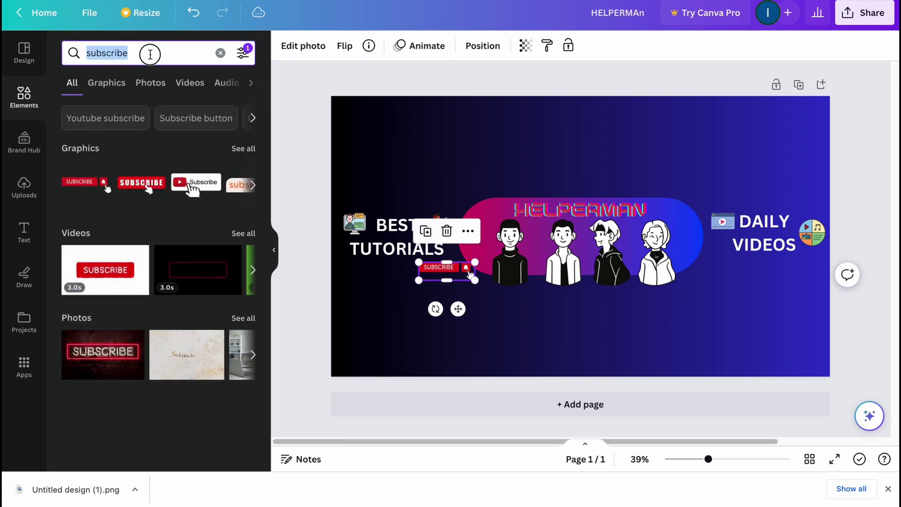
{"action": "type", "text": "foll"}
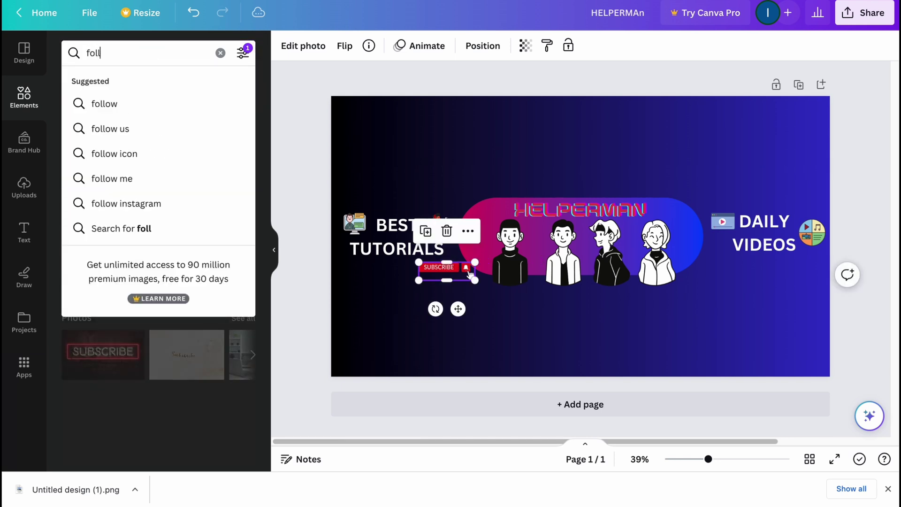
{"action": "key", "text": "BackSpace"}
{"action": "key", "text": "BackSpace"}
{"action": "type", "text": "share"}
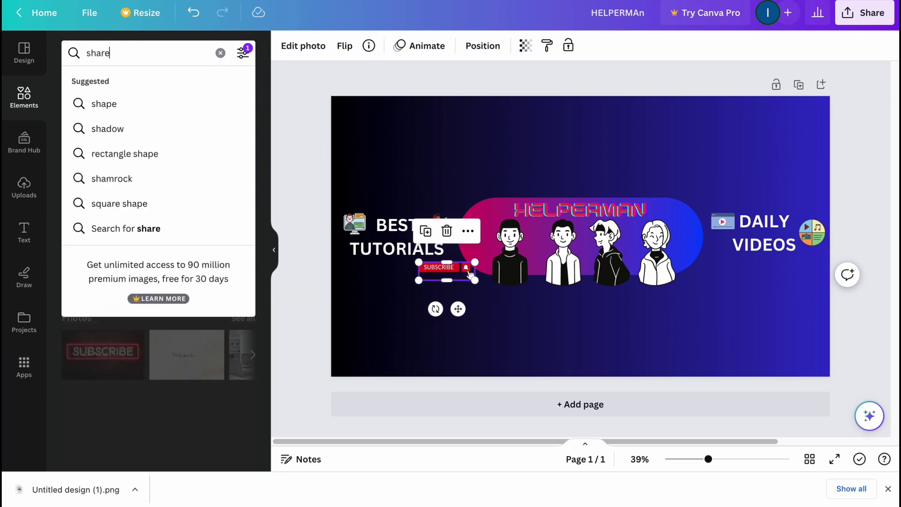
{"action": "key", "text": "Return"}
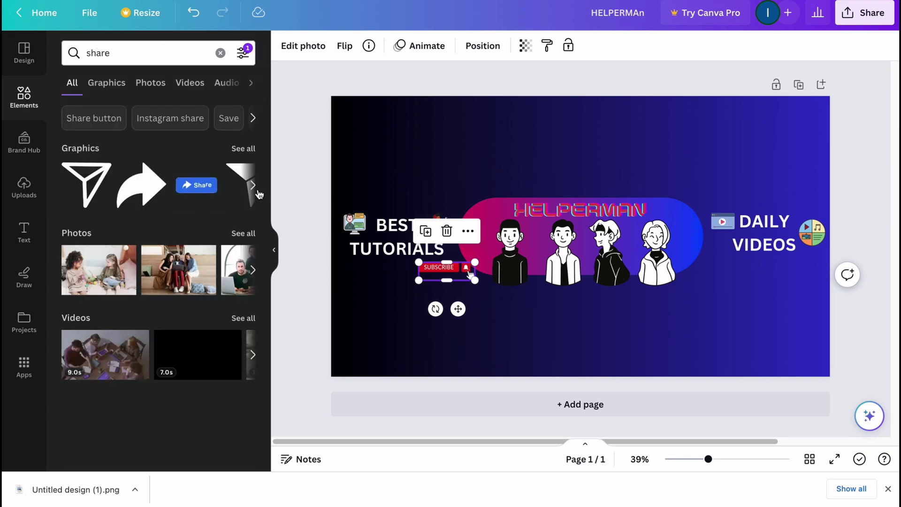
{"action": "left_click", "coordinate": [196, 190]}
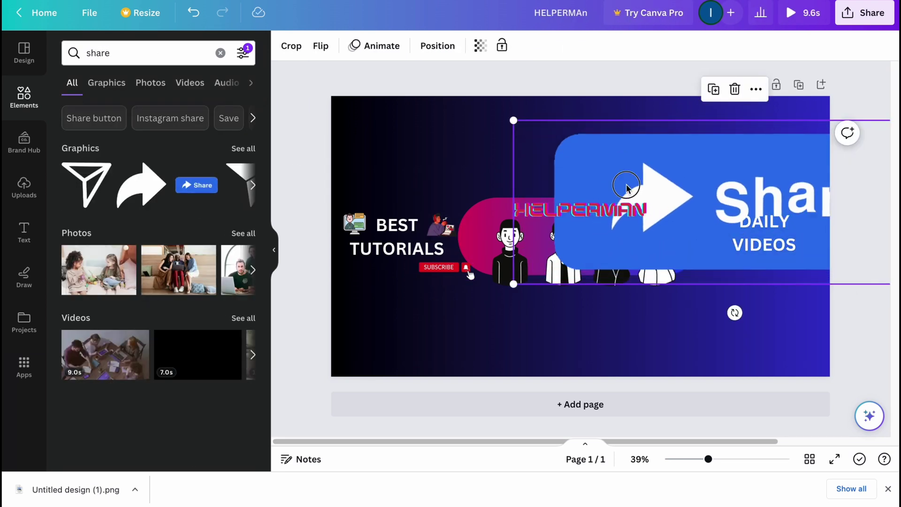
{"action": "left_click_drag", "start_coordinate": [402, 258], "coordinate": [759, 126]}
{"action": "left_click_drag", "start_coordinate": [814, 118], "coordinate": [690, 211]}
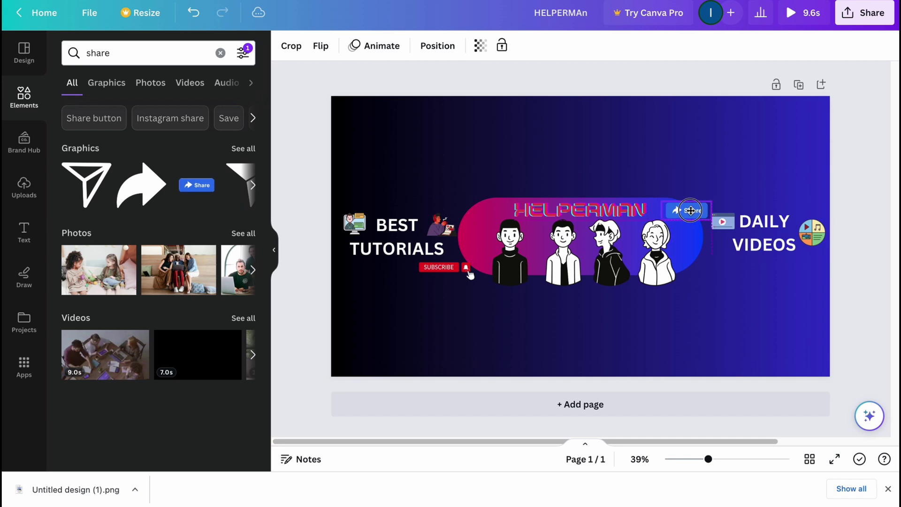
{"action": "left_click", "coordinate": [668, 151]}
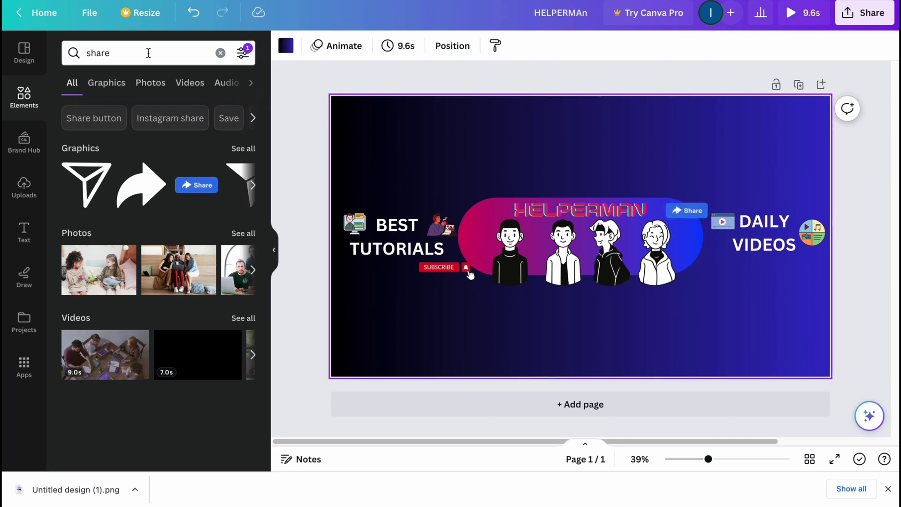
Search the elements for wix.
{"action": "left_click", "coordinate": [148, 52]}
{"action": "type", "text": "wix"}
{"action": "key", "text": "Return"}
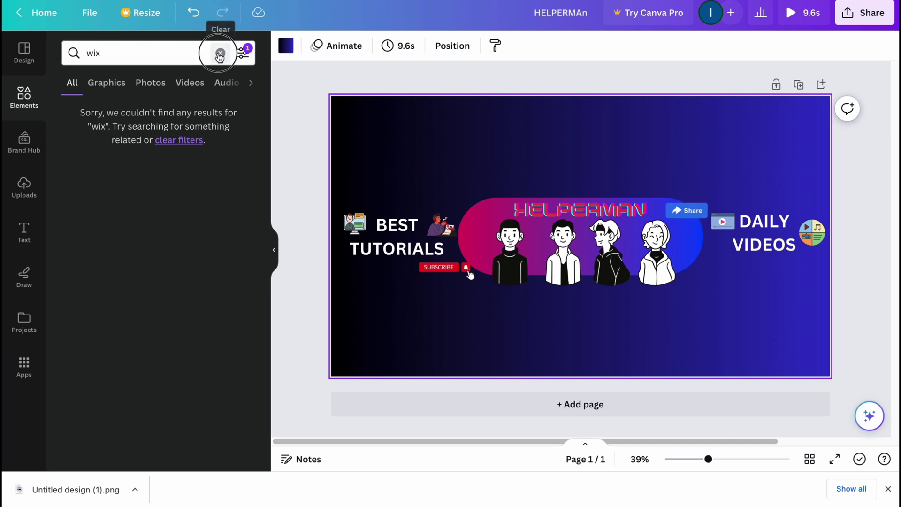
Search the elements for websites and place the blue-purple outlined globe graphic, scaled down, below the left part of TUTORIALS.
{"action": "left_click", "coordinate": [220, 53]}
{"action": "type", "text": "websites"}
{"action": "key", "text": "Return"}
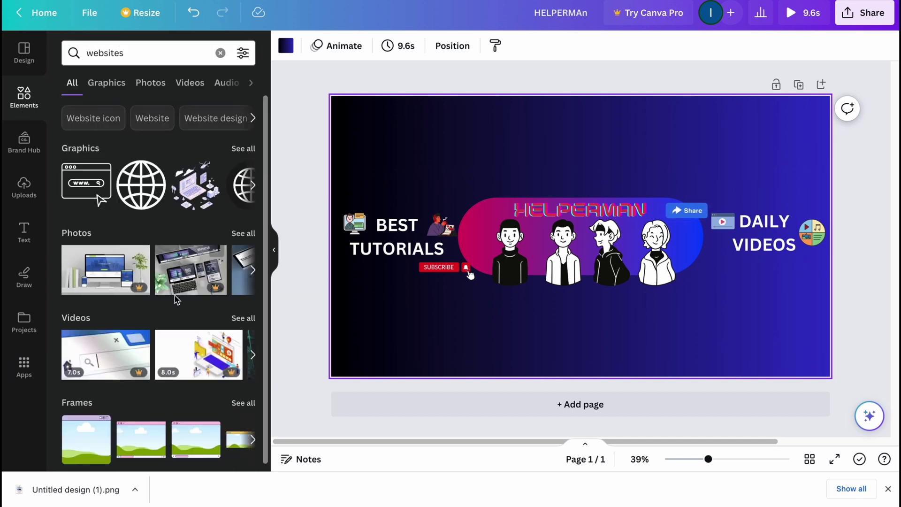
{"action": "left_click", "coordinate": [253, 185]}
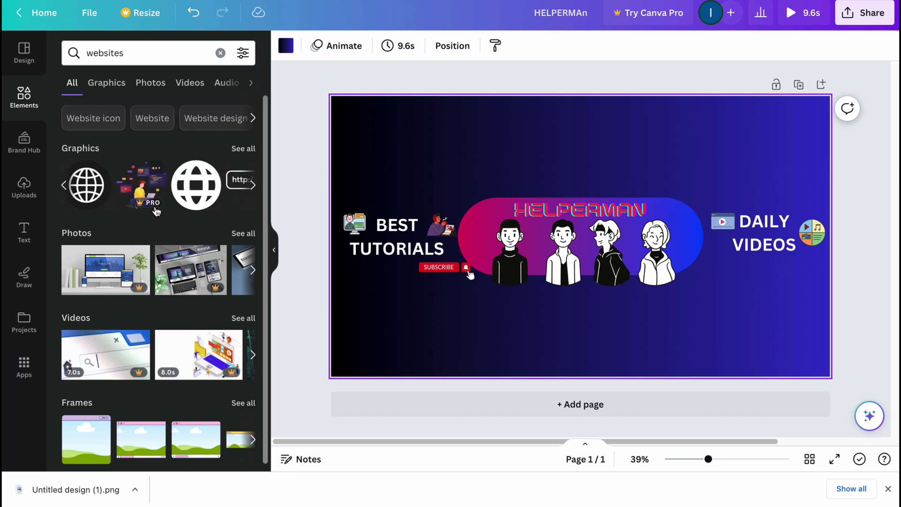
{"action": "left_click", "coordinate": [256, 186]}
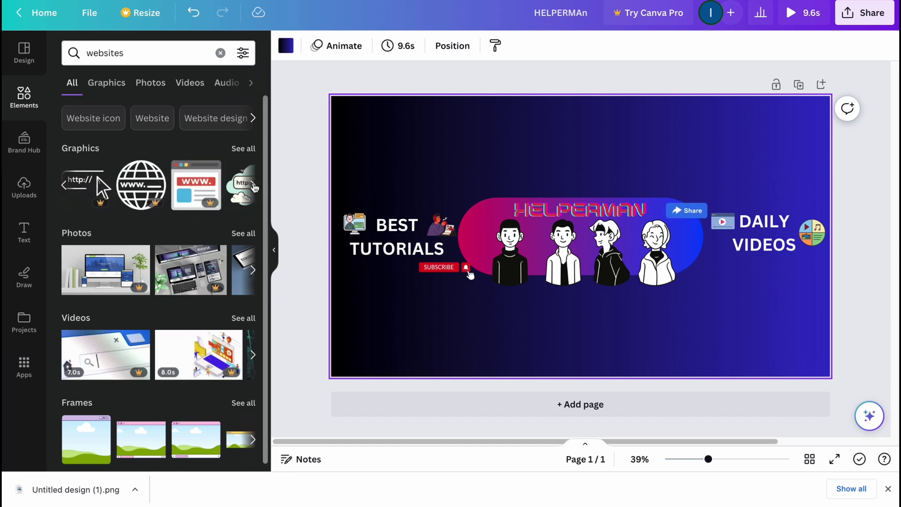
{"action": "left_click", "coordinate": [240, 187]}
{"action": "scroll", "coordinate": [188, 258], "scroll_direction": "down", "scroll_amount": 3}
{"action": "left_click_drag", "start_coordinate": [164, 233], "coordinate": [677, 132]}
{"action": "left_click_drag", "start_coordinate": [725, 182], "coordinate": [384, 276]}
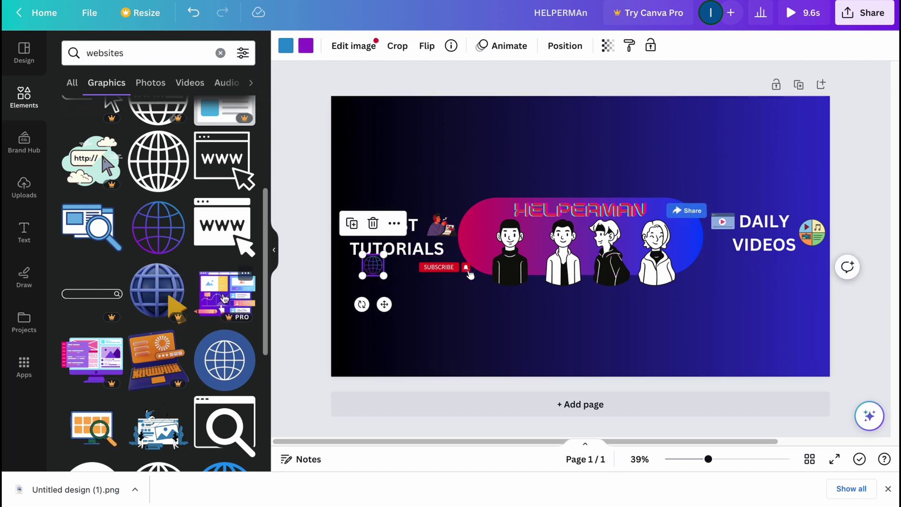
{"action": "scroll", "coordinate": [224, 311], "scroll_direction": "down", "scroll_amount": 6}
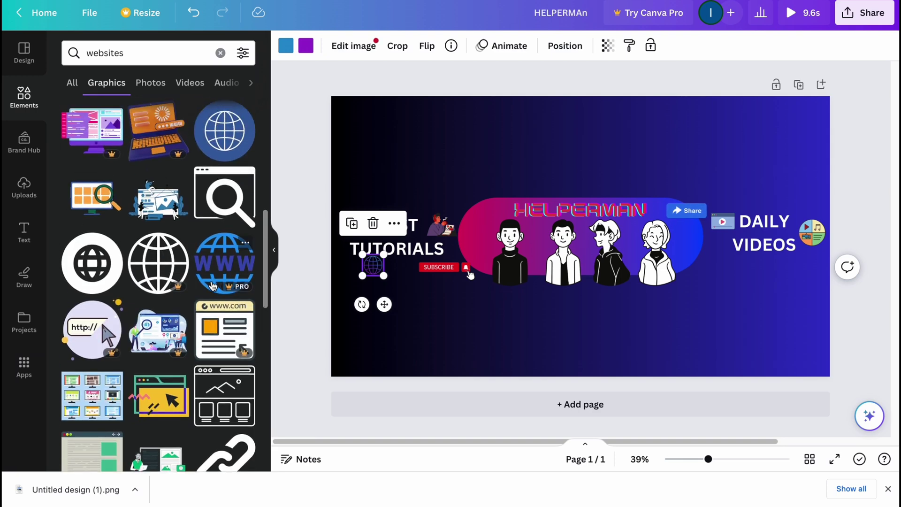
Place the yellow browser-window graphic with the cursor arrow from the websites results, scaled down, below the left end of VIDEOS.
{"action": "scroll", "coordinate": [213, 285], "scroll_direction": "down", "scroll_amount": 2}
{"action": "left_click_drag", "start_coordinate": [160, 292], "coordinate": [589, 125]}
{"action": "left_click_drag", "start_coordinate": [573, 119], "coordinate": [723, 263]}
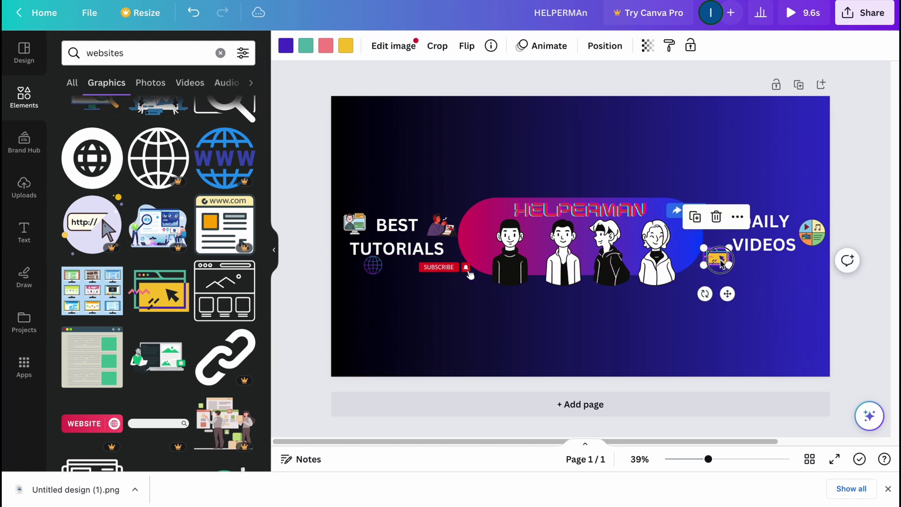
{"action": "left_click", "coordinate": [659, 129]}
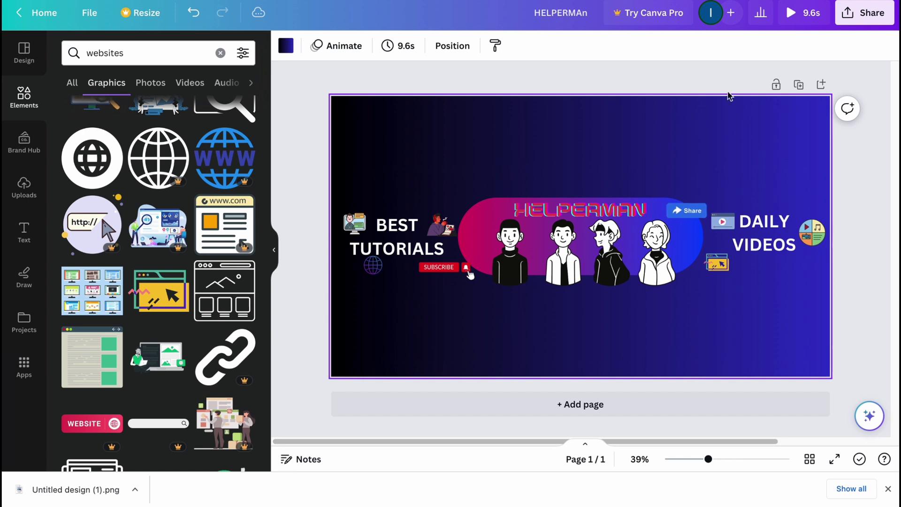
Download the banner design as a PNG at 2,048 × 1,152 px.
{"action": "left_click", "coordinate": [866, 13]}
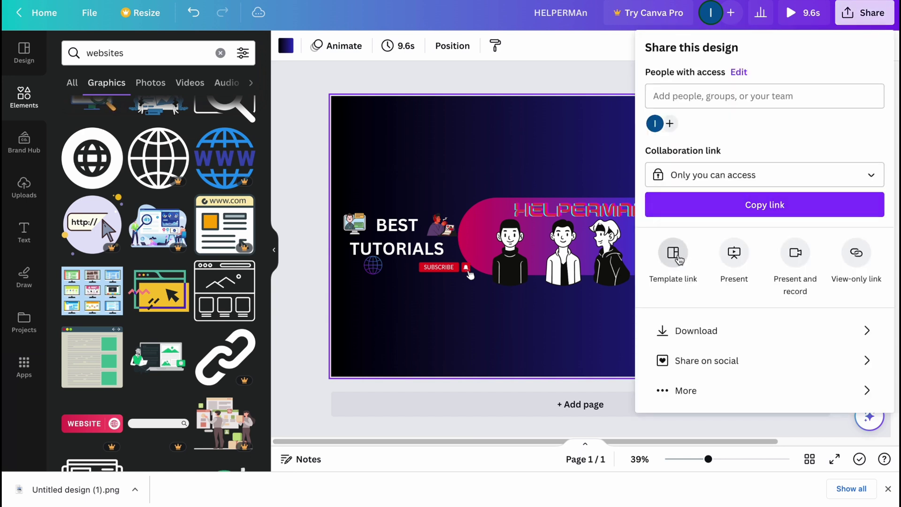
{"action": "left_click", "coordinate": [691, 330]}
{"action": "left_click", "coordinate": [844, 98]}
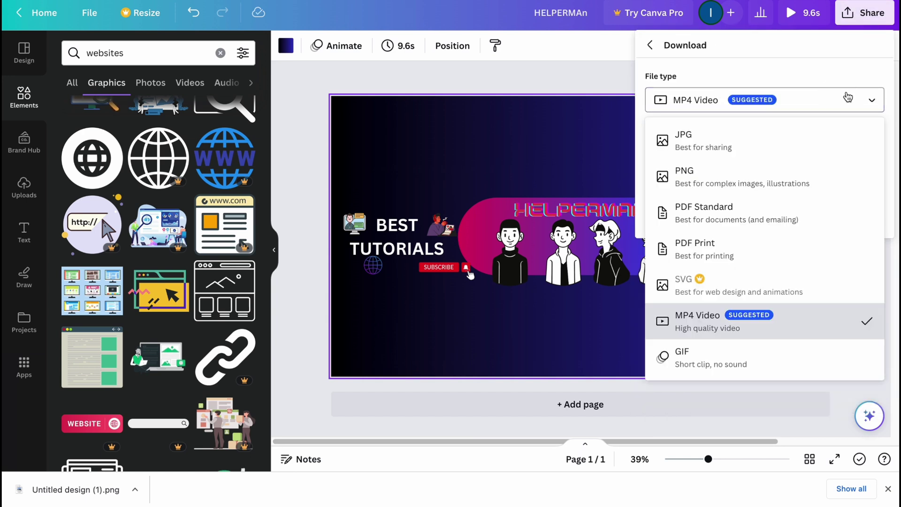
{"action": "left_click", "coordinate": [714, 175]}
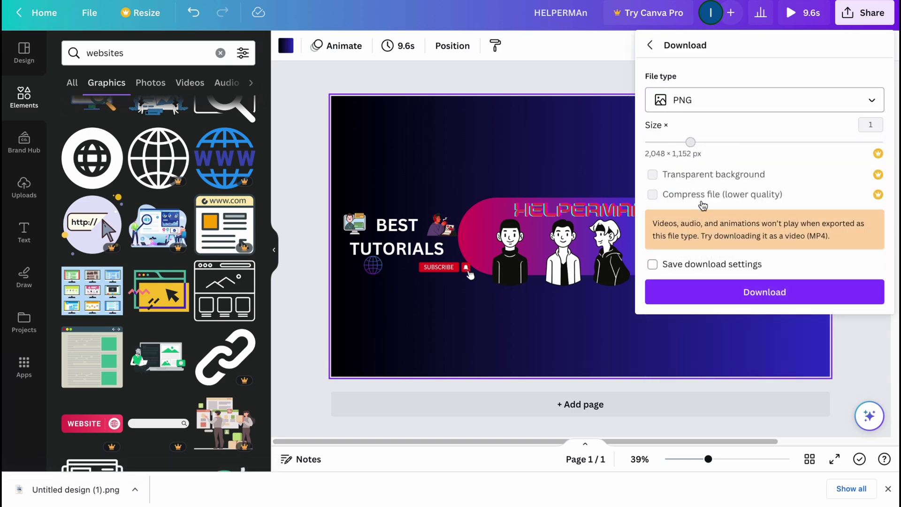
{"action": "left_click", "coordinate": [737, 294]}
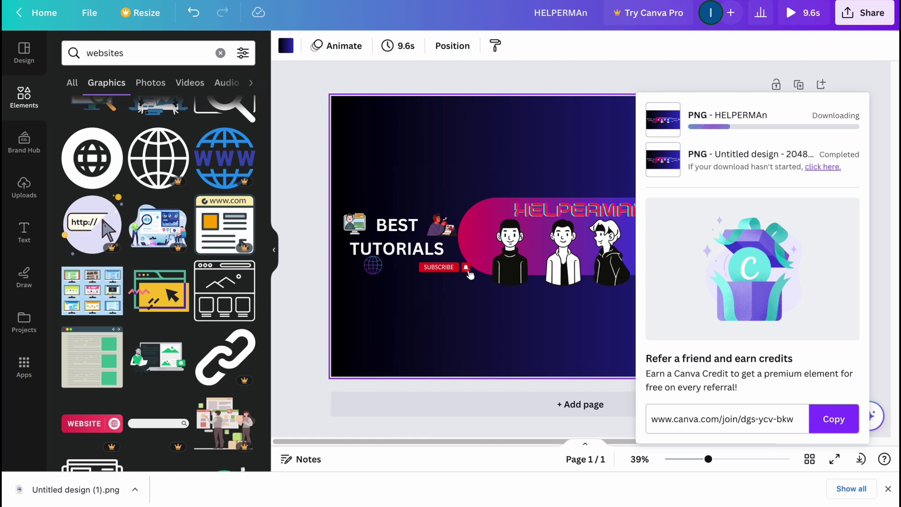
Switch to YouTube Studio, publish HELPERMAn.png from Downloads as the new banner image with the default crop, and view the channel.
{"action": "key", "text": "ctrl+Tab"}
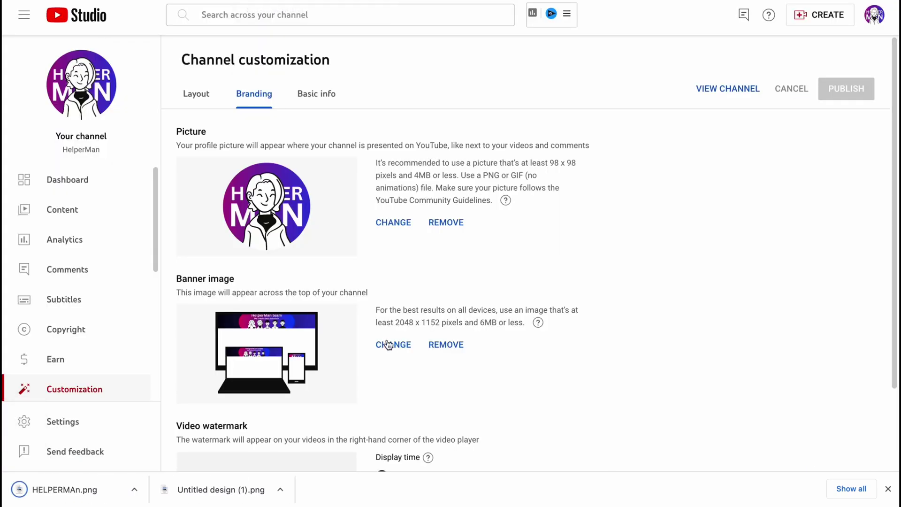
{"action": "left_click", "coordinate": [393, 344]}
{"action": "left_click", "coordinate": [328, 166]}
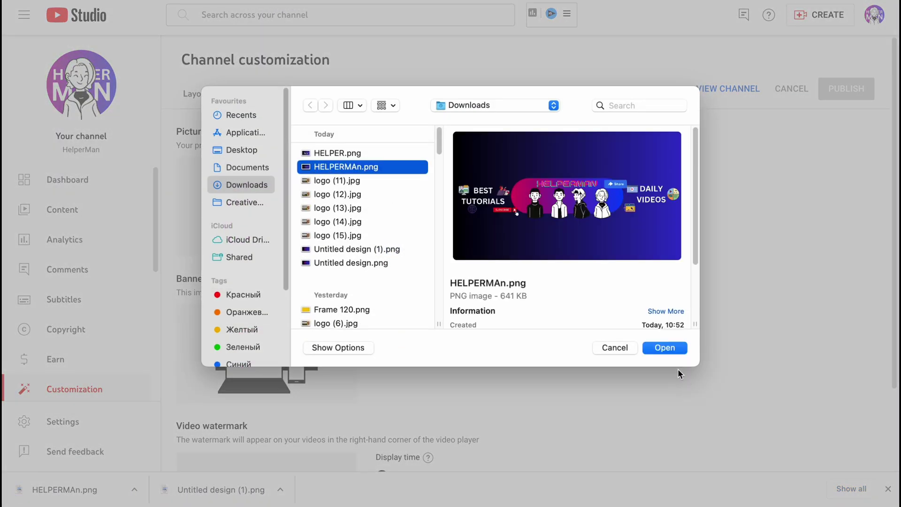
{"action": "left_click", "coordinate": [674, 348]}
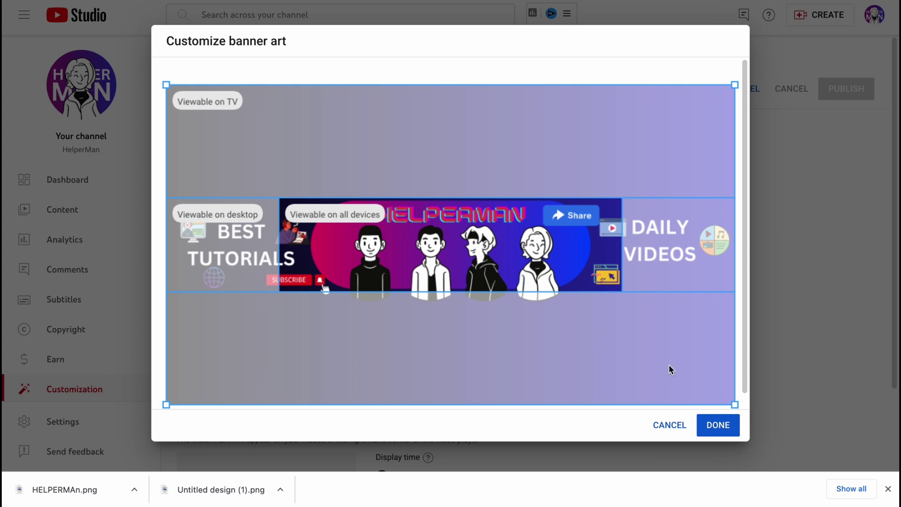
{"action": "left_click", "coordinate": [717, 426]}
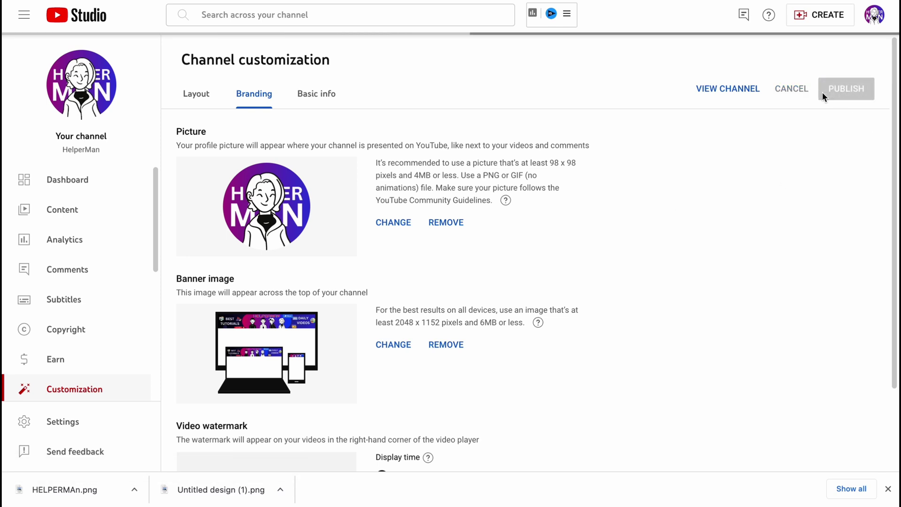
{"action": "left_click", "coordinate": [732, 90]}
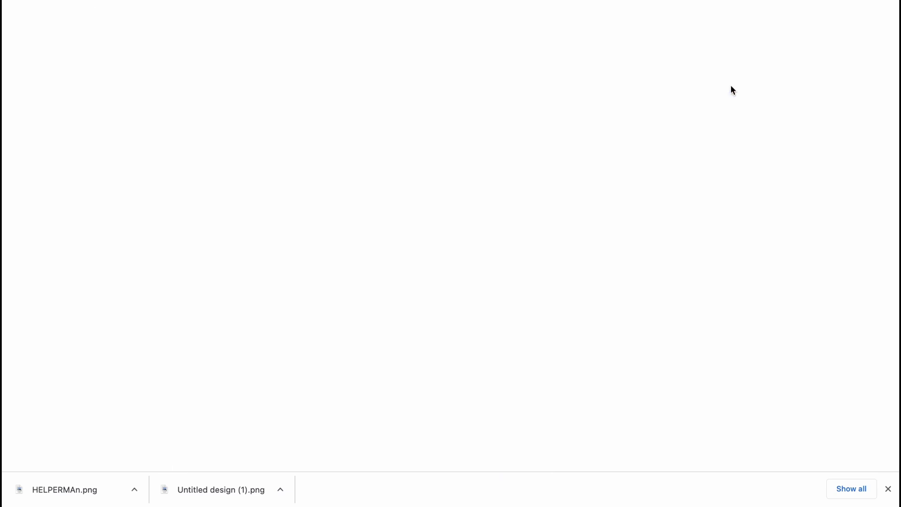